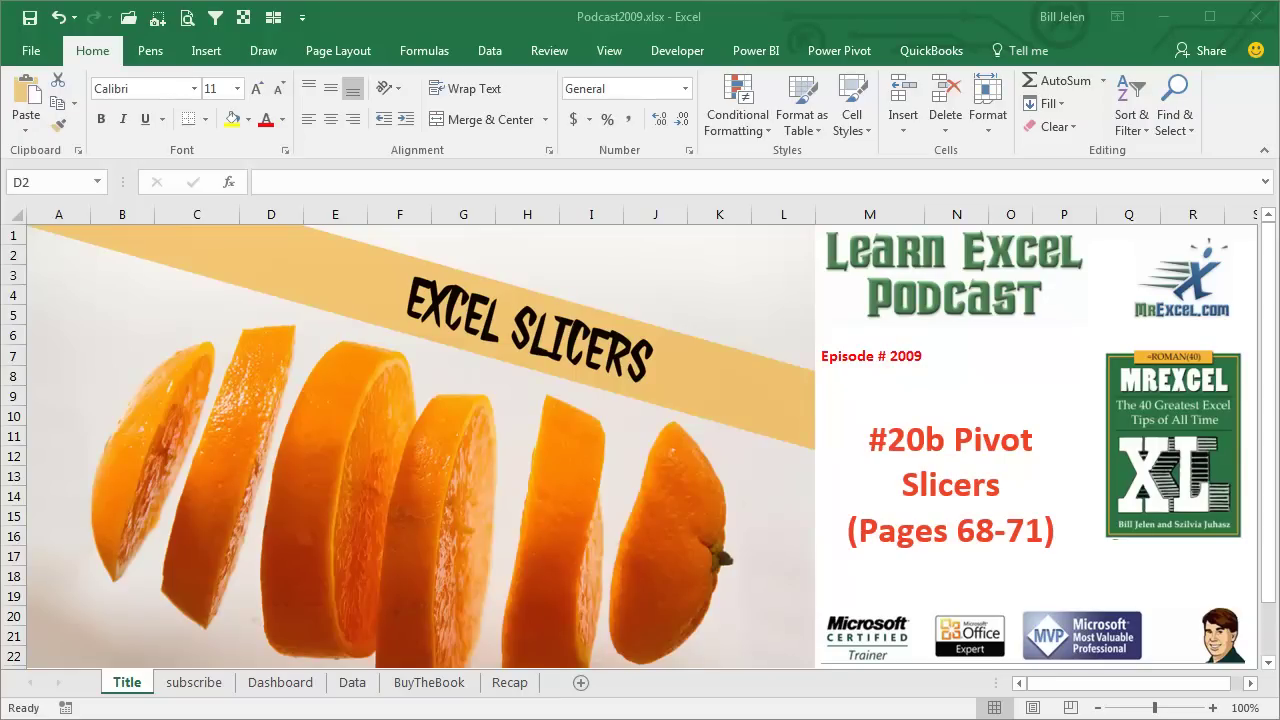
# Go past the subscribe sheet to the Dashboard sheet with the E-Book Sales chart.
pyautogui.click(194, 683)
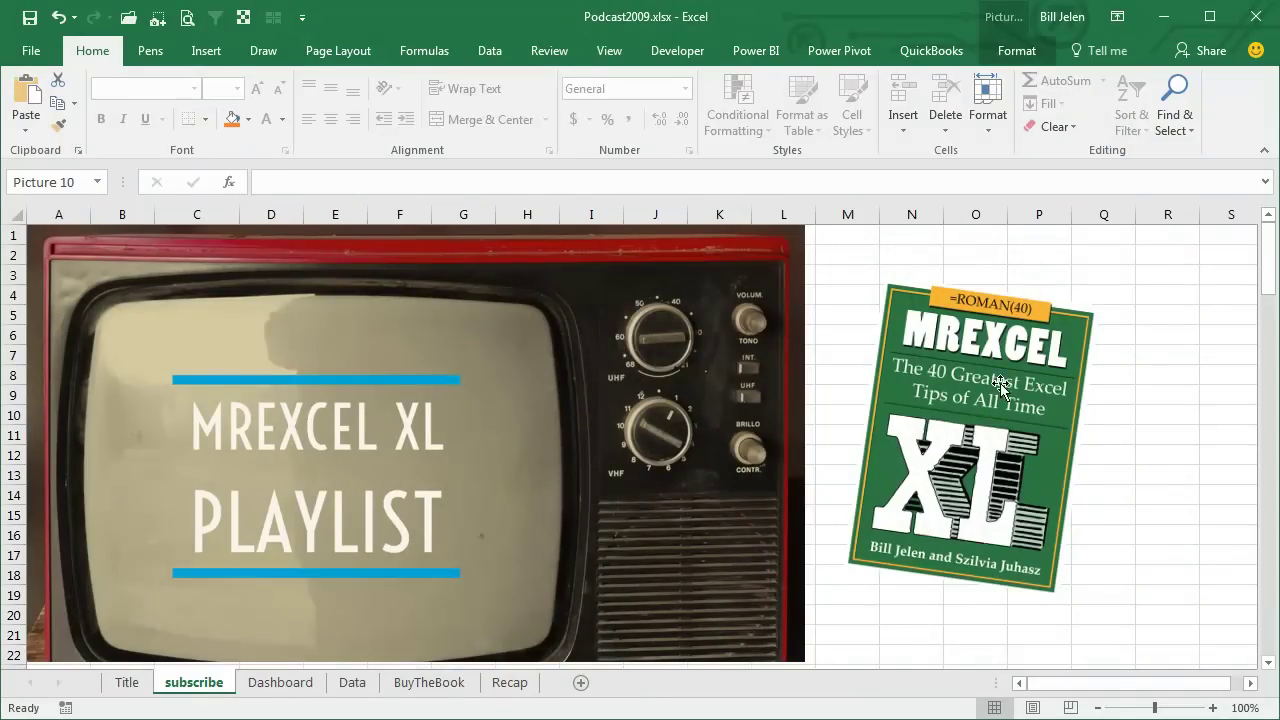
pyautogui.click(276, 683)
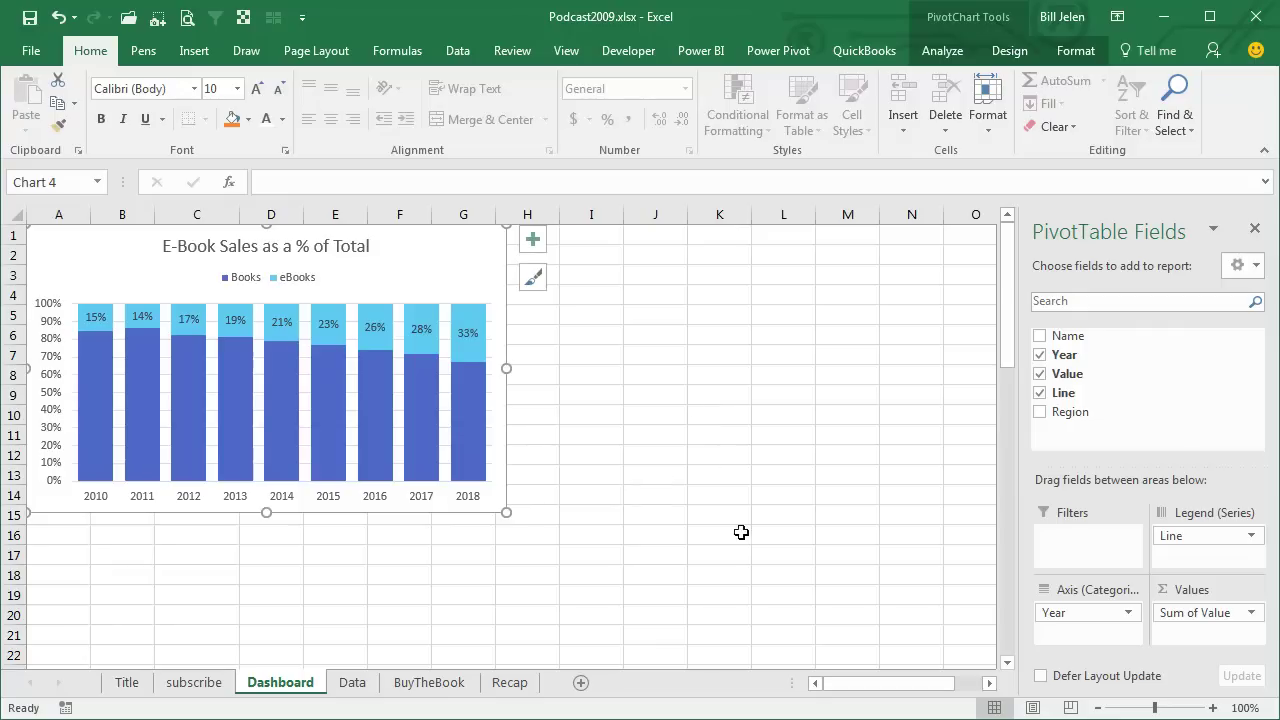
# Scroll to the Books/eBooks percentage pivot table near row 54 and select a value cell.
pyautogui.click(971, 686)
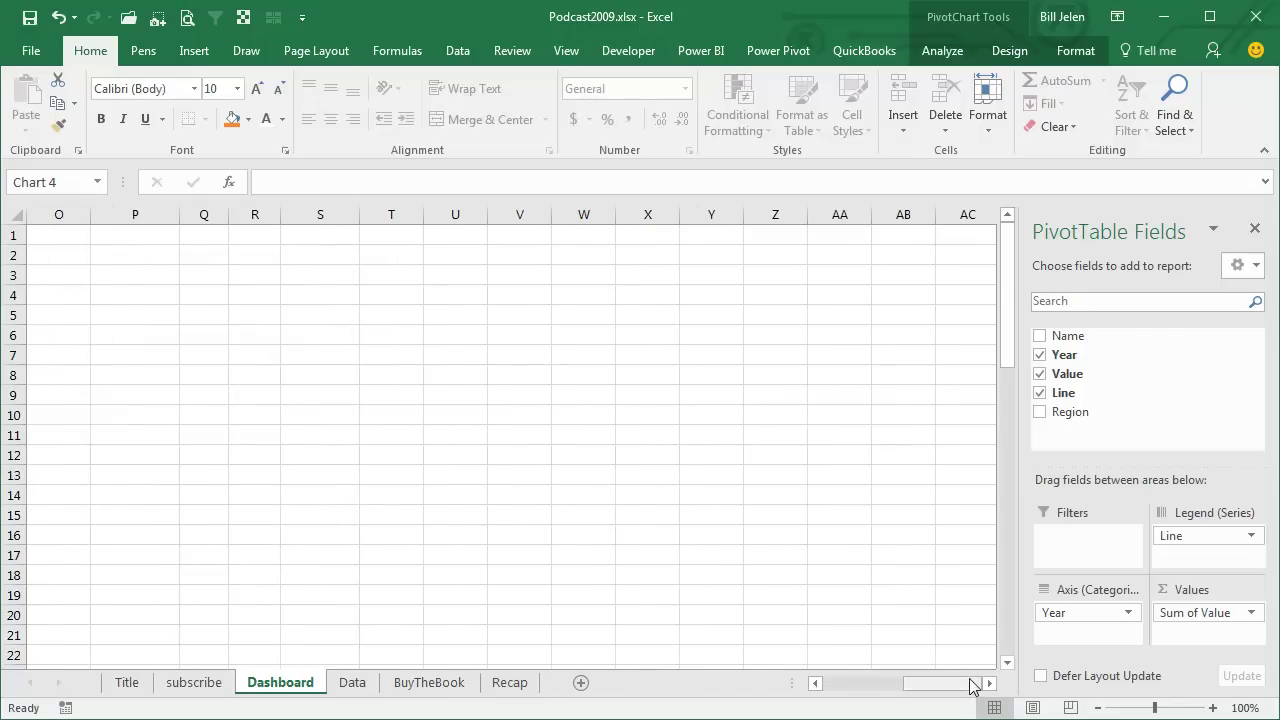
pyautogui.moveTo(1004, 368); pyautogui.dragTo(997, 592)
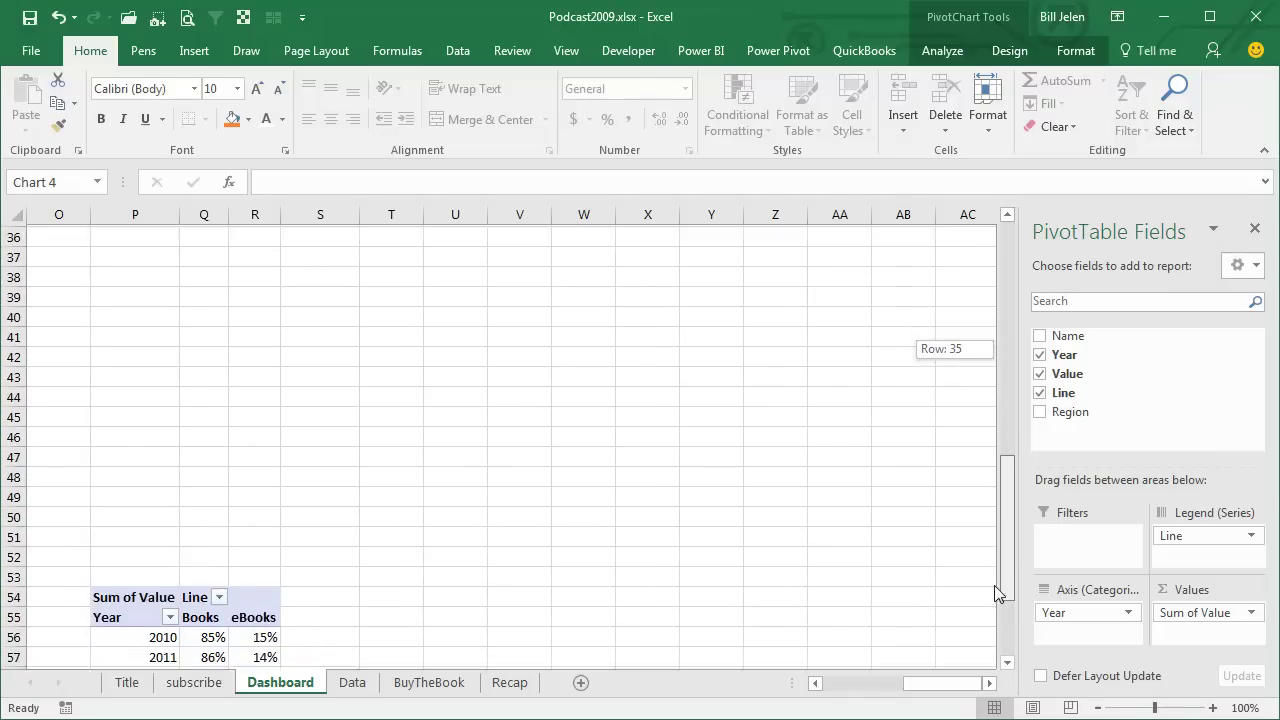
pyautogui.moveTo(997, 592); pyautogui.dragTo(992, 634)
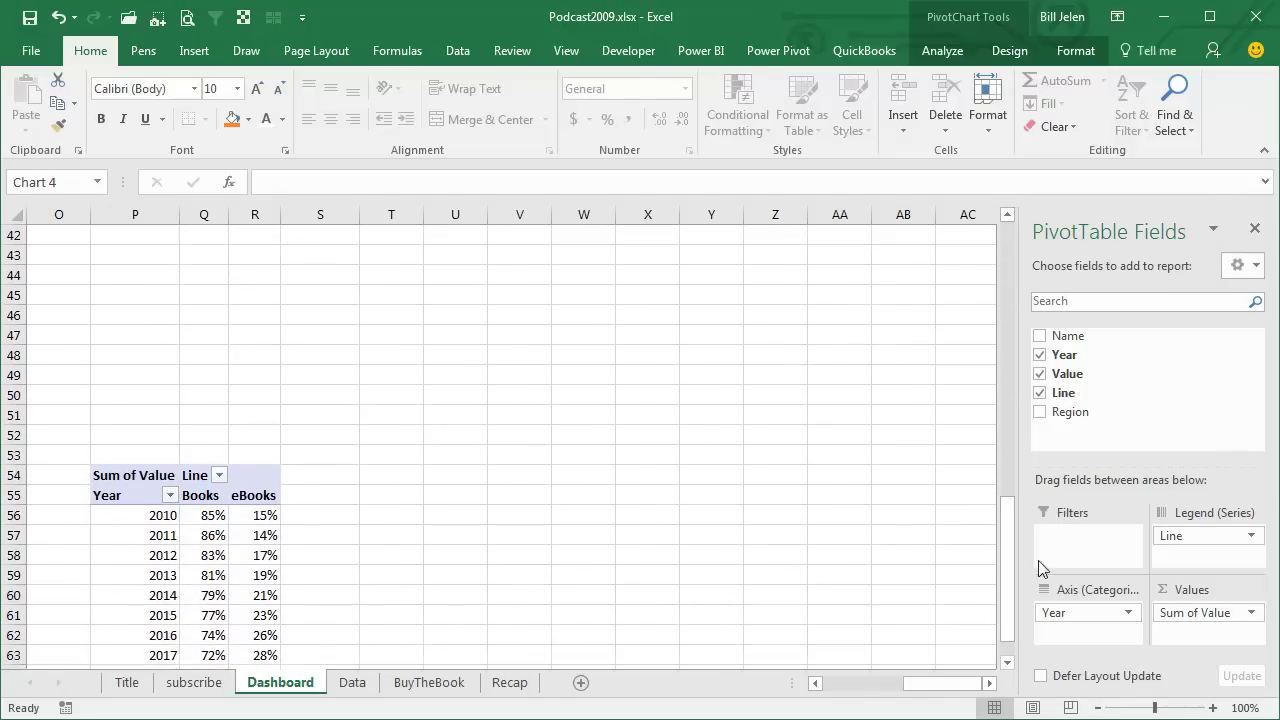
pyautogui.click(265, 516)
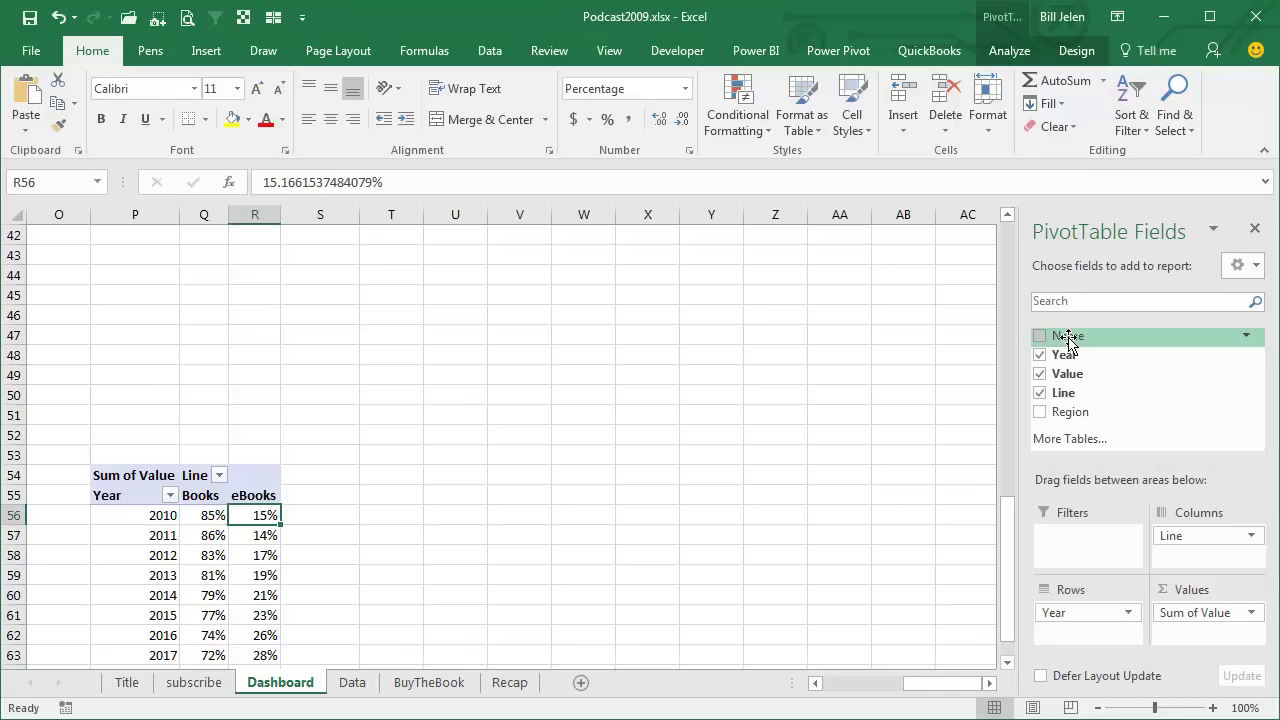
# Add Name and Region as pivot filters, limit Name to two people, then remove Region.
pyautogui.moveTo(1062, 336)
pyautogui.mouseDown()
pyautogui.moveTo(1108, 465)
pyautogui.moveTo(1090, 548)
pyautogui.mouseUp()
pyautogui.moveTo(1070, 411); pyautogui.dragTo(1078, 533)
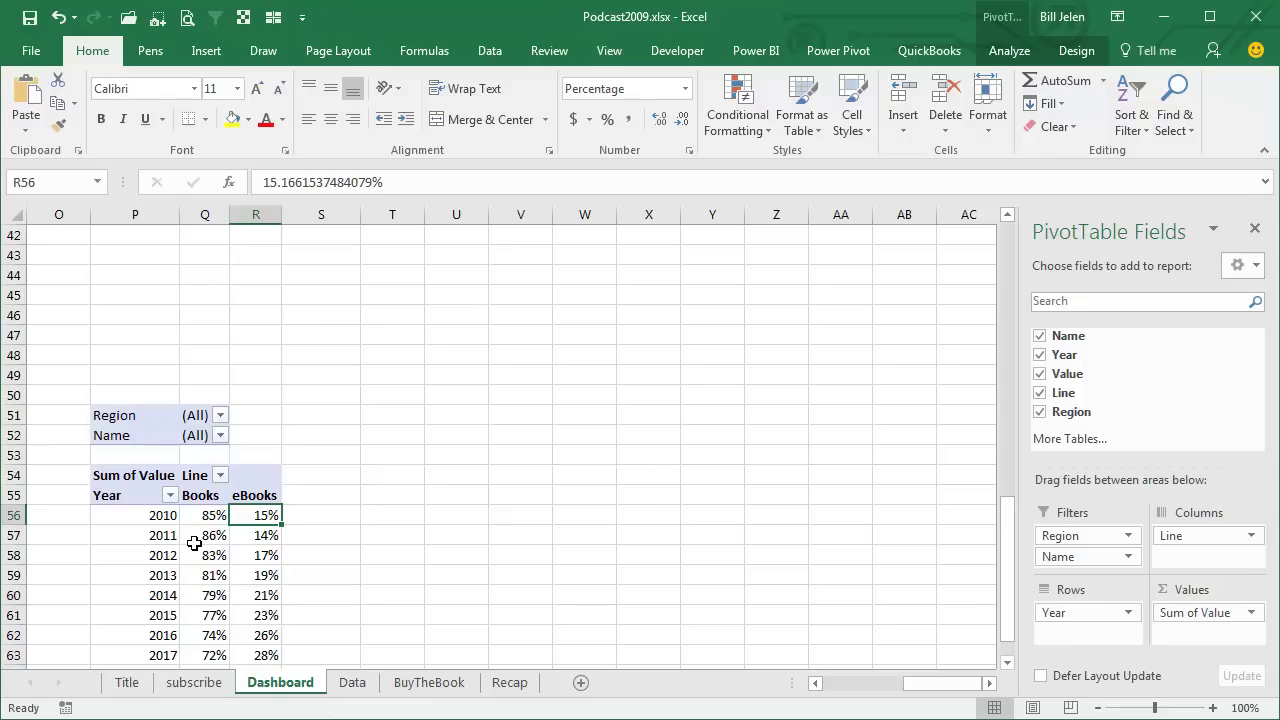
pyautogui.click(220, 436)
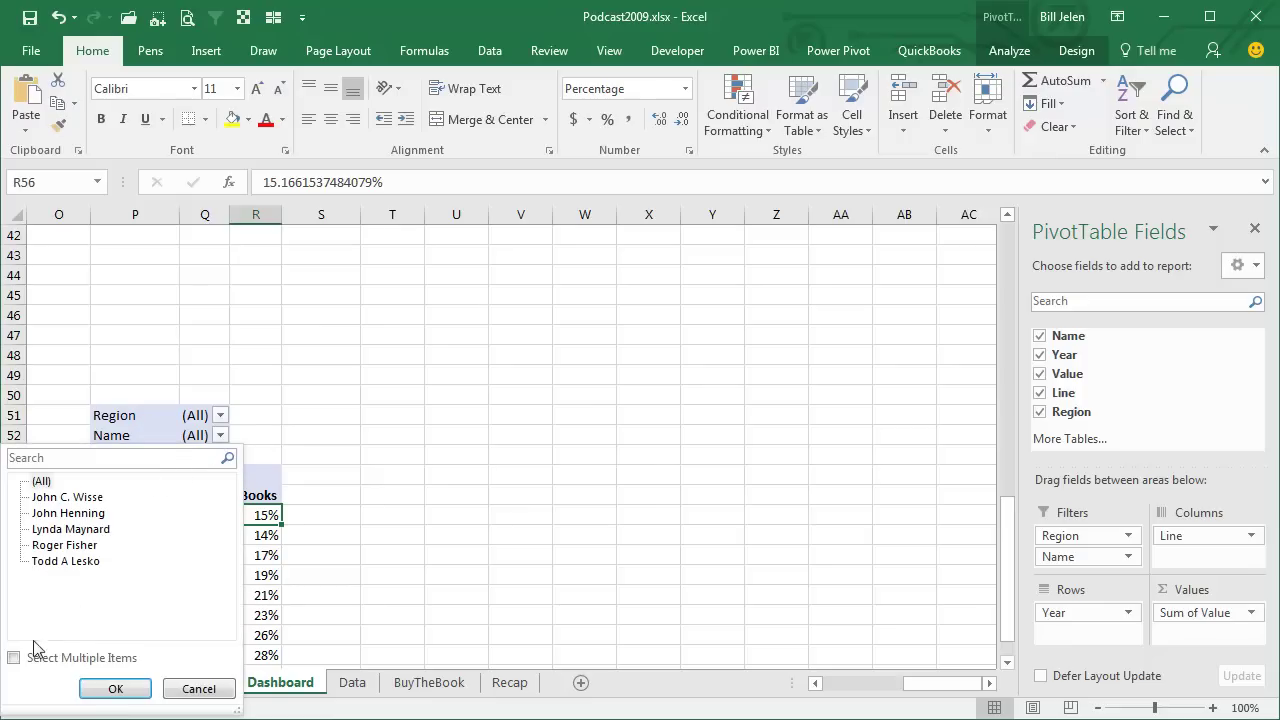
pyautogui.click(14, 659)
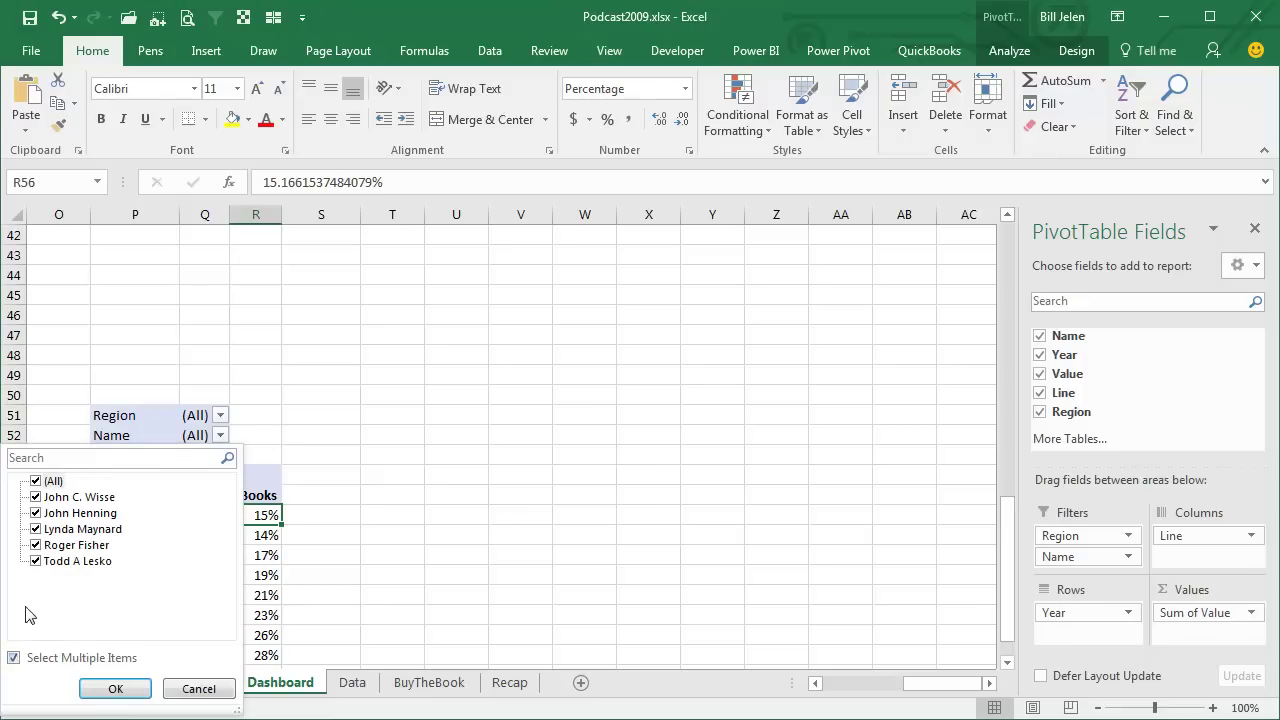
pyautogui.click(36, 483)
pyautogui.click(36, 529)
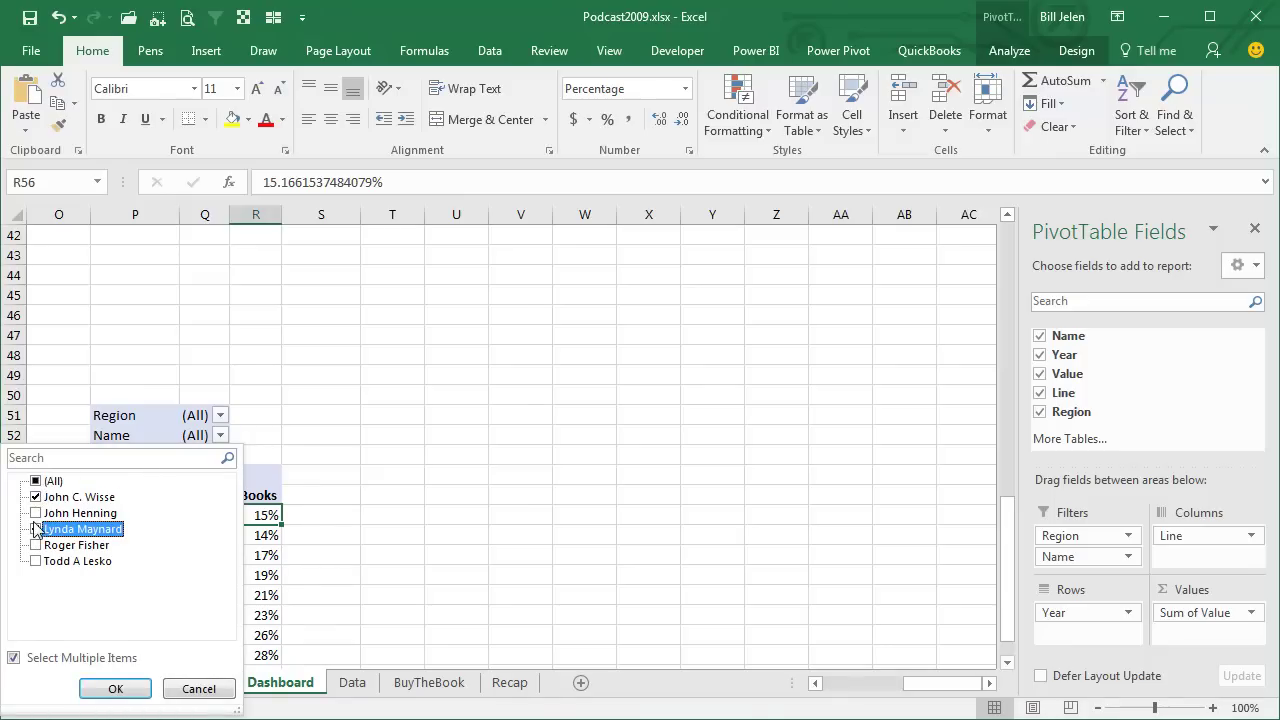
pyautogui.click(114, 687)
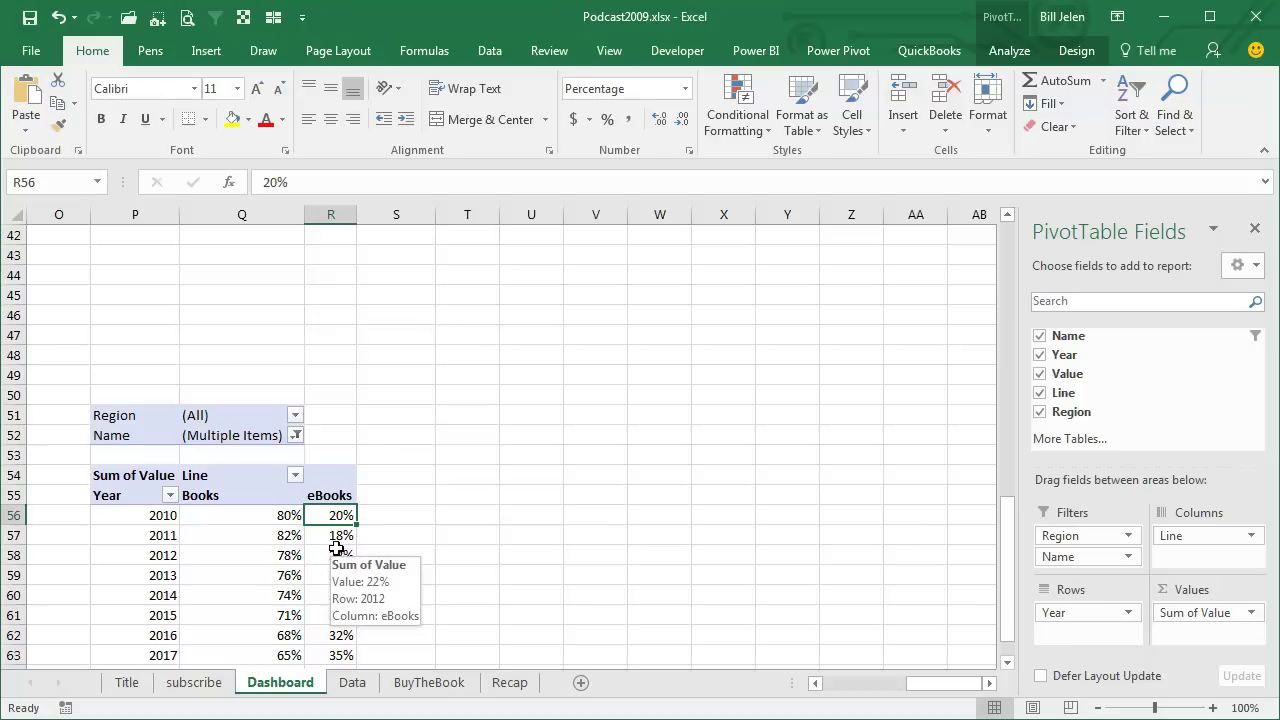
pyautogui.moveTo(330, 535)
pyautogui.moveTo(1060, 535); pyautogui.dragTo(1157, 411)
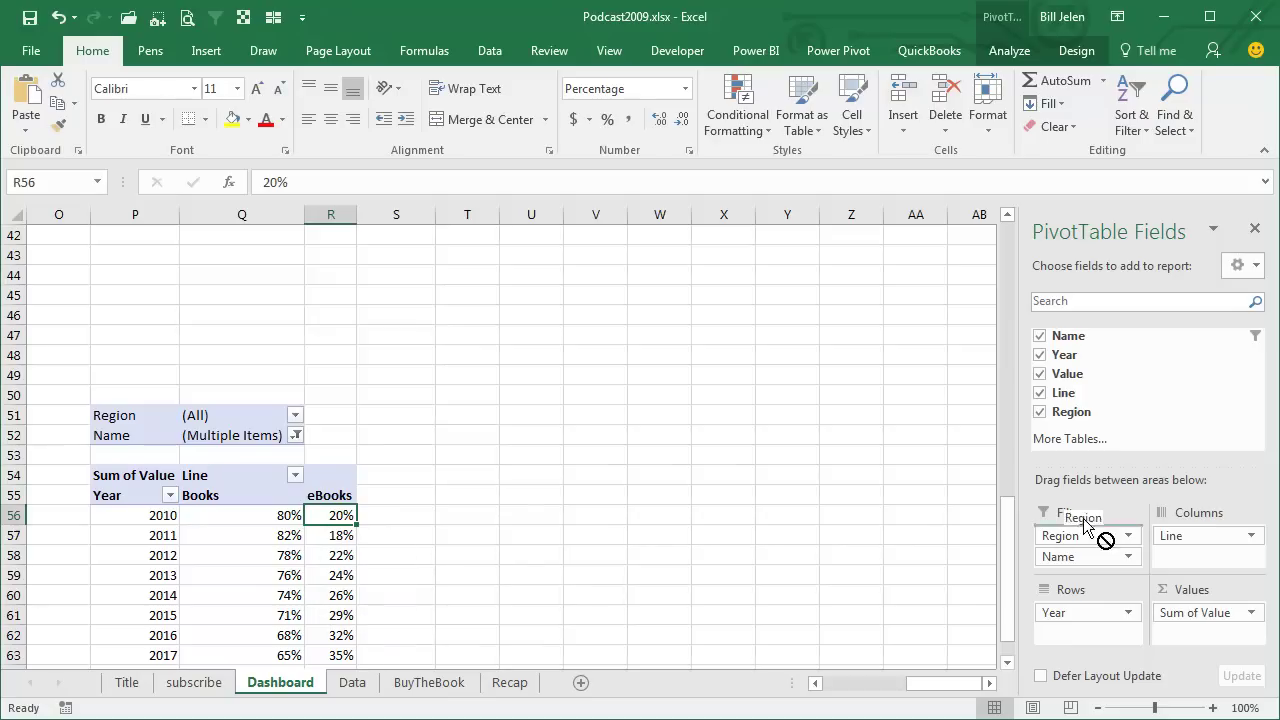
# Remove the Name filter from the pivot, scroll back up, and select the E-Book Sales chart.
pyautogui.moveTo(1080, 535); pyautogui.dragTo(1128, 440)
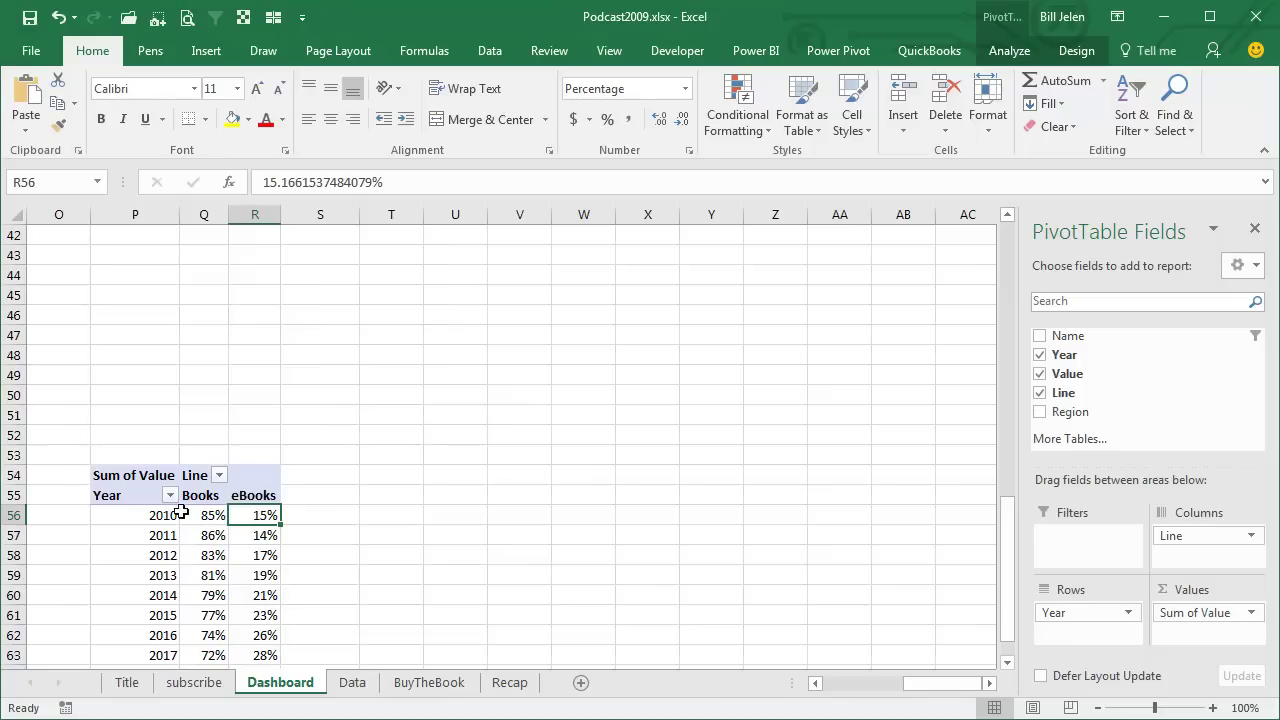
pyautogui.moveTo(934, 688); pyautogui.dragTo(686, 680)
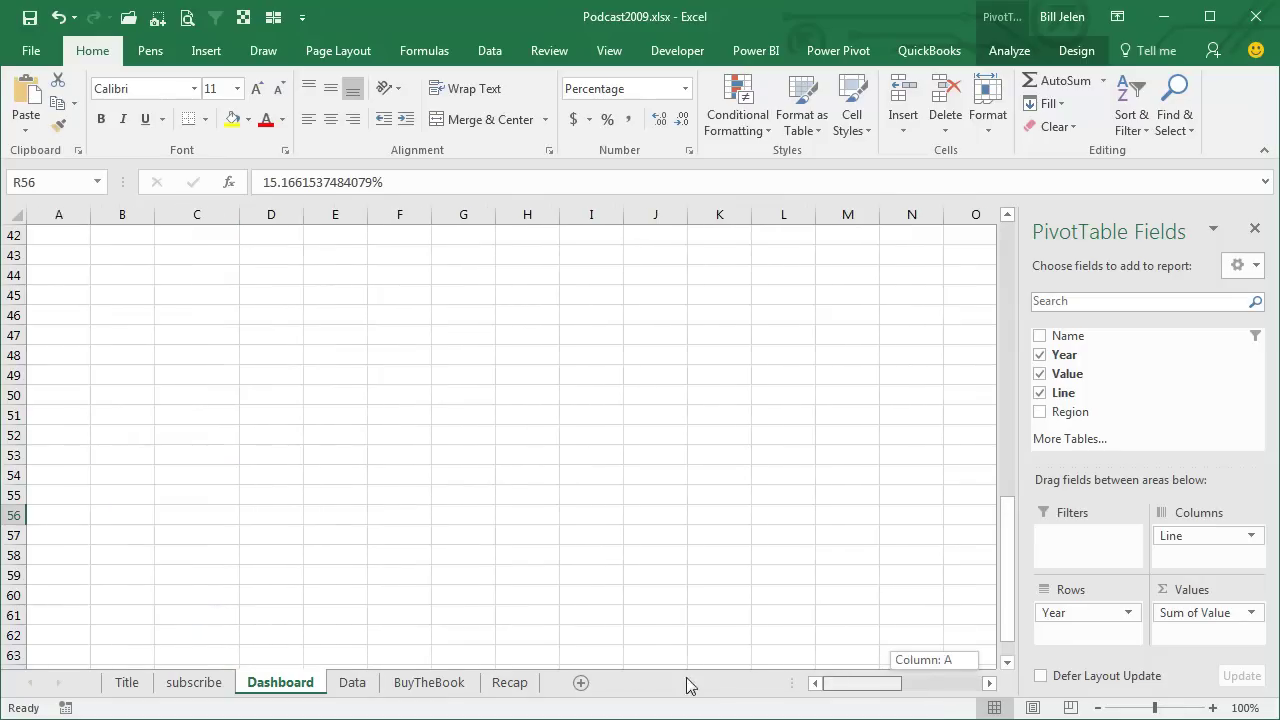
pyautogui.scroll(6, 326, 384)
pyautogui.scroll(8, 326, 384)
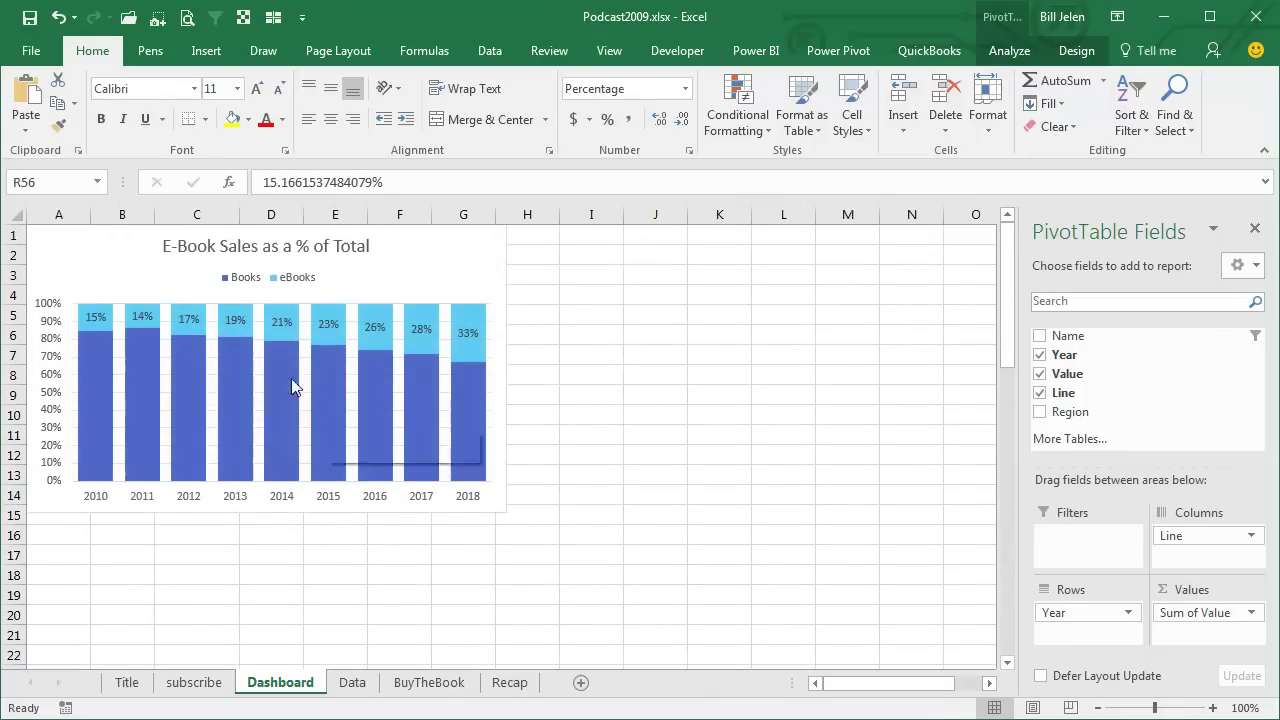
pyautogui.click(155, 280)
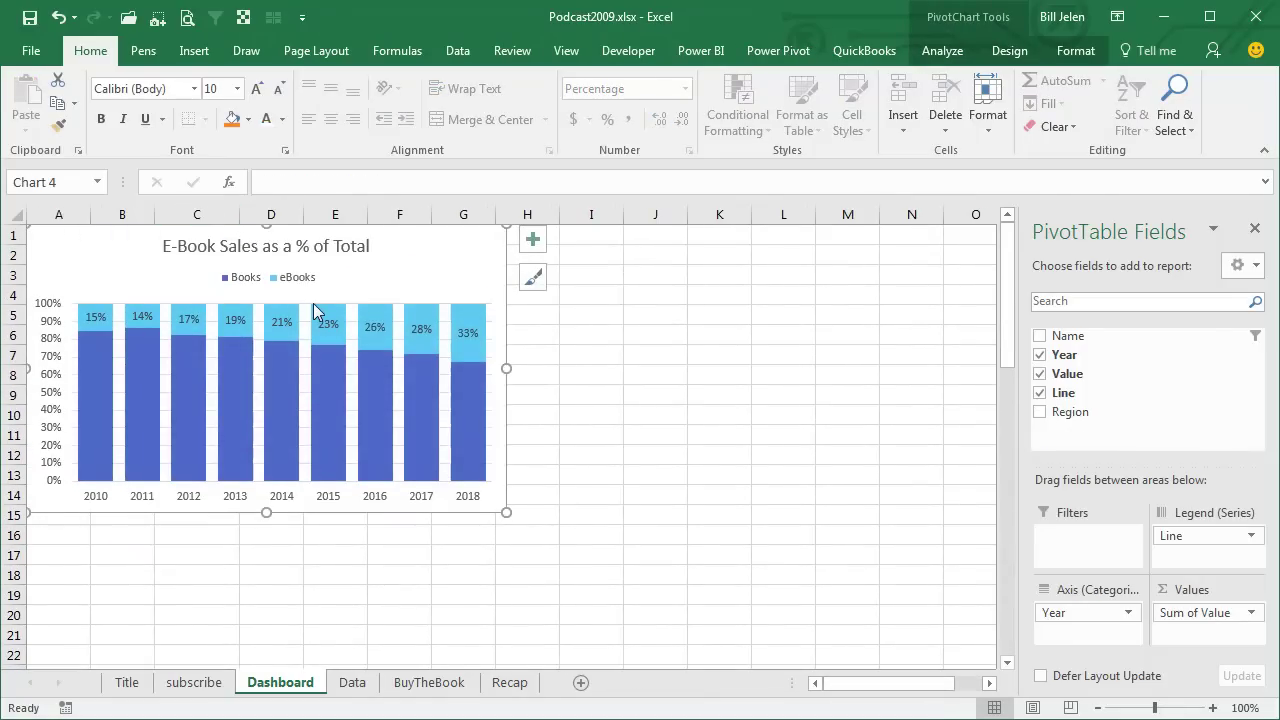
pyautogui.click(943, 52)
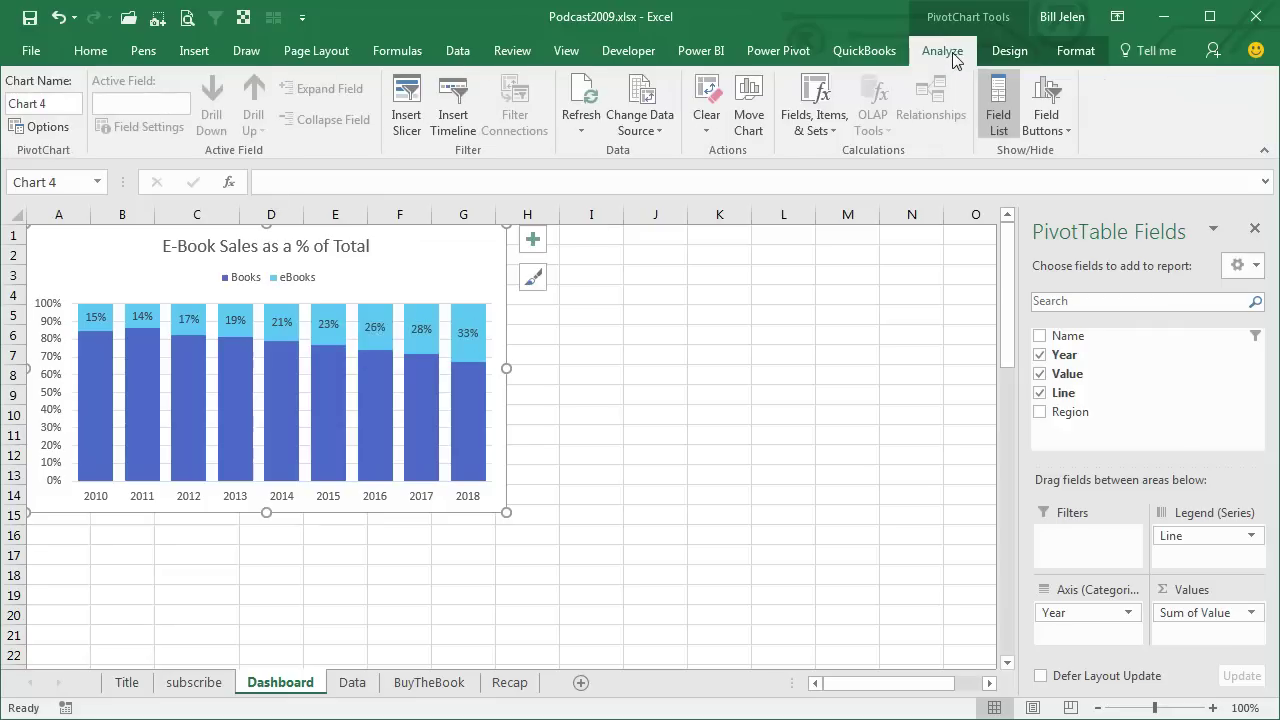
pyautogui.click(410, 115)
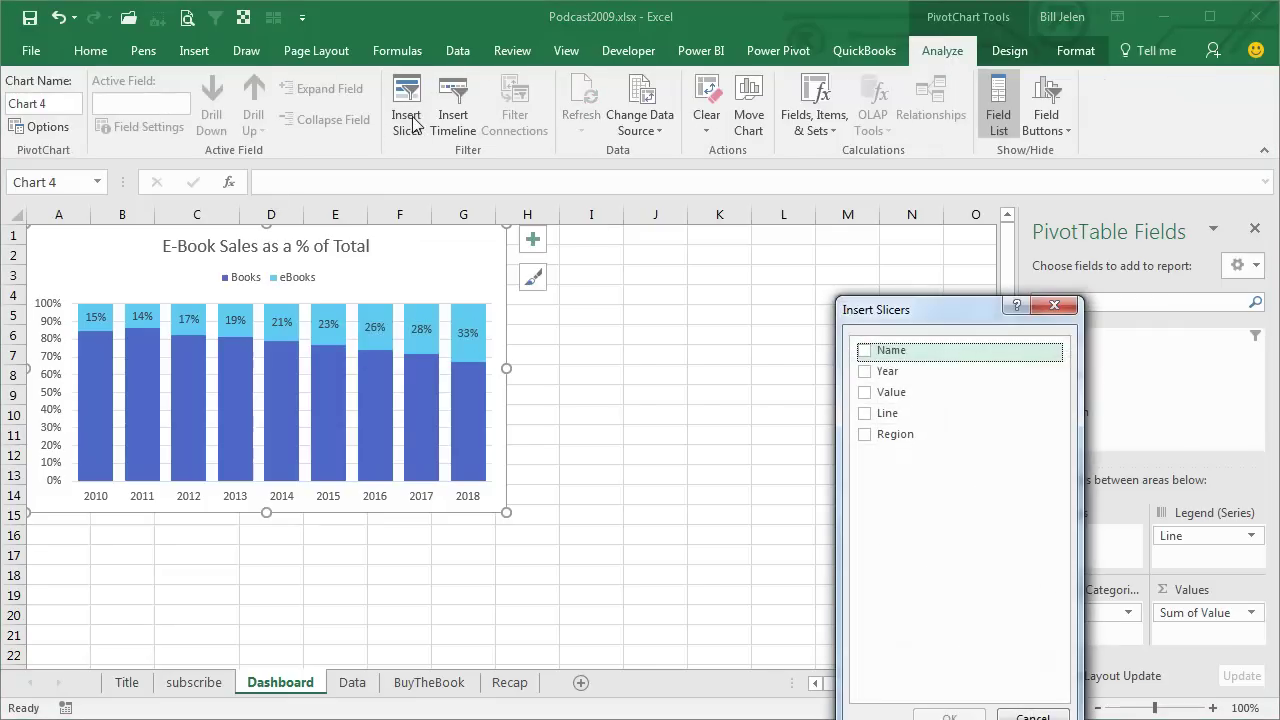
pyautogui.click(866, 434)
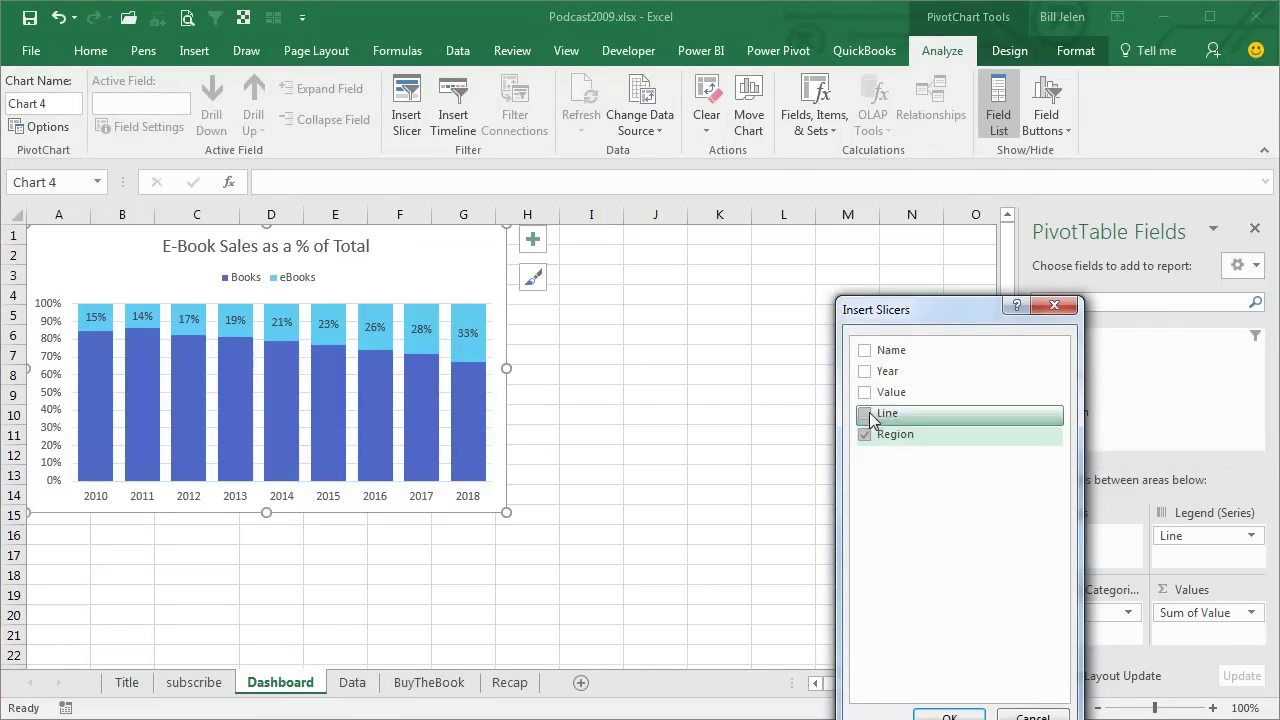
pyautogui.click(865, 350)
pyautogui.click(955, 715)
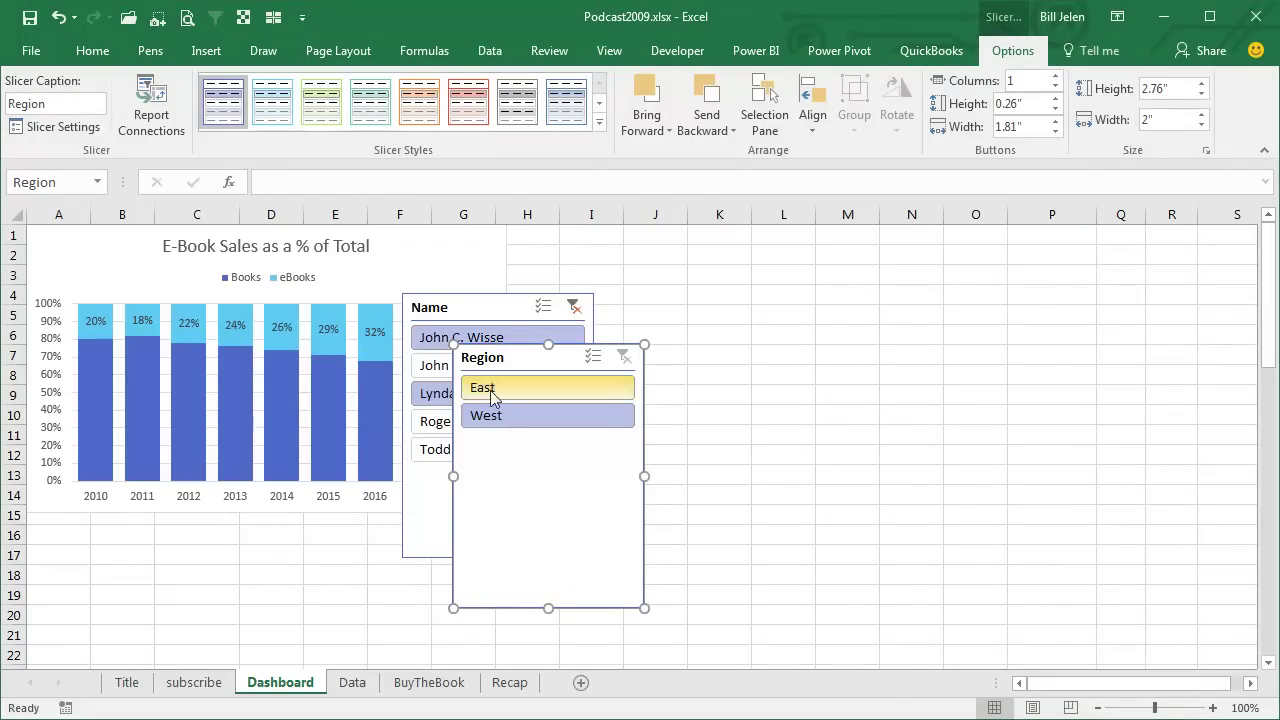
# Give the Region slicer 2 columns, a one-row height and a red style.
pyautogui.moveTo(483, 364); pyautogui.dragTo(676, 256)
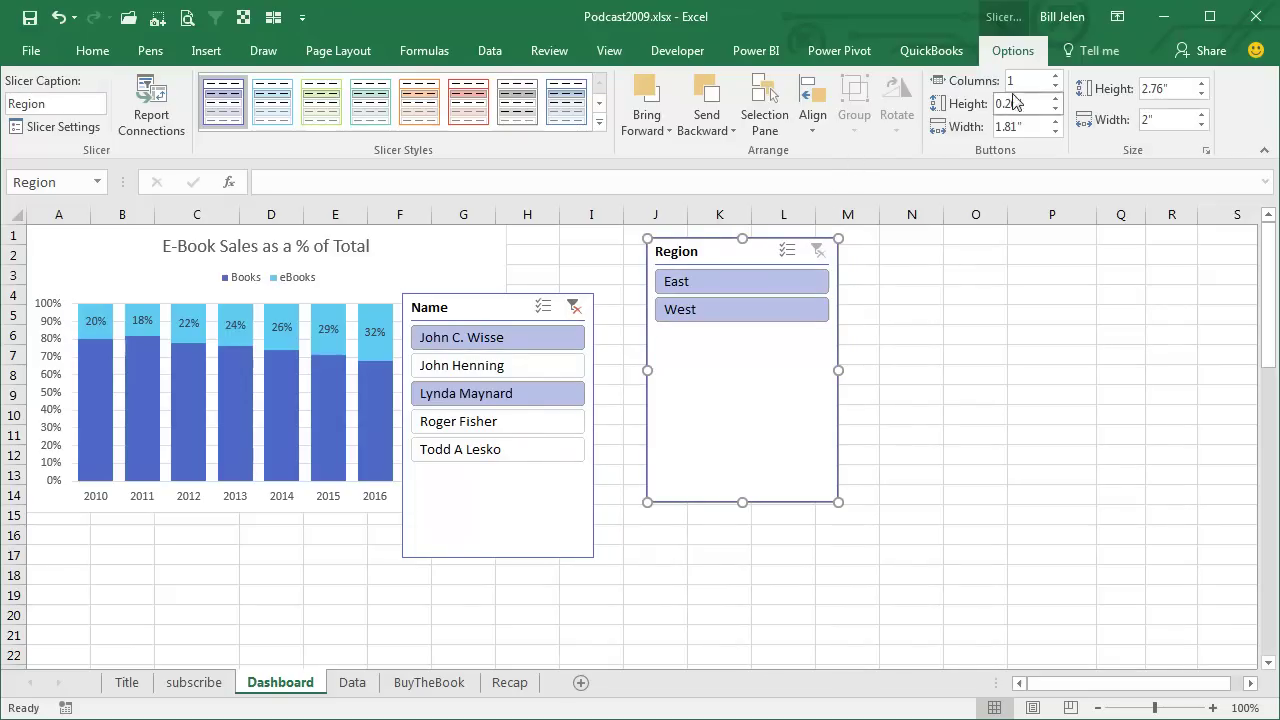
pyautogui.click(1054, 77)
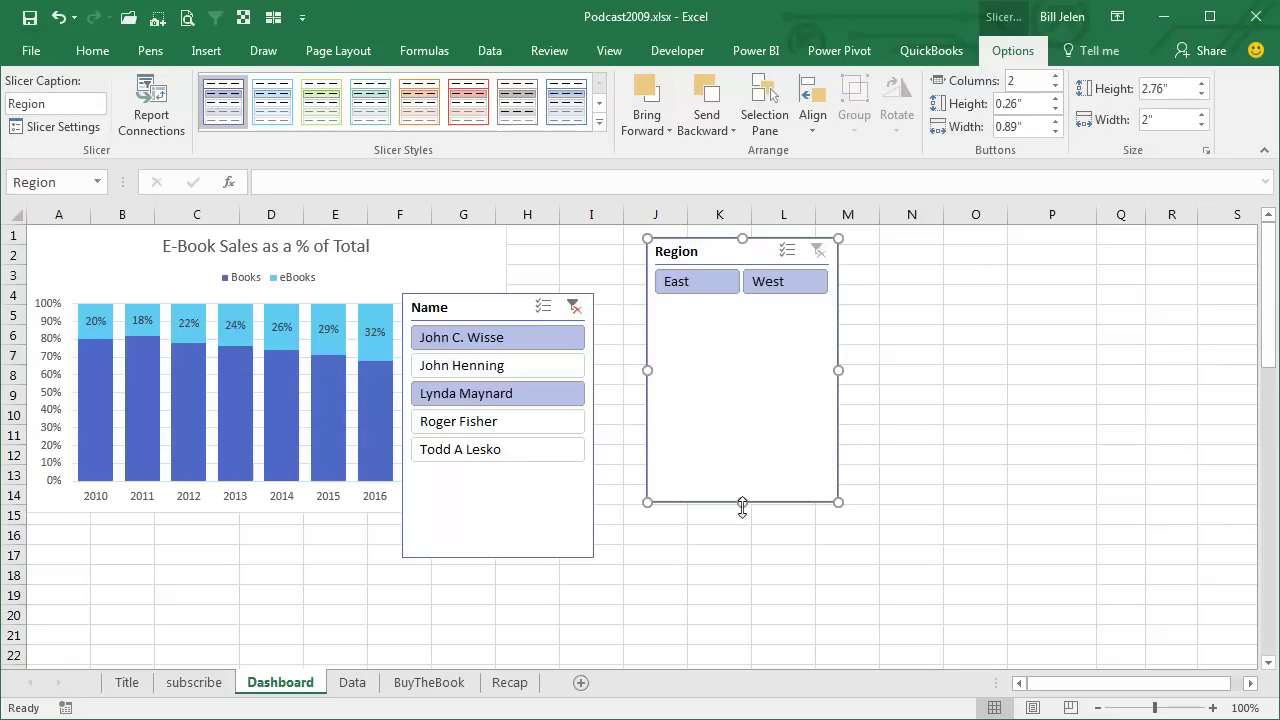
pyautogui.moveTo(742, 502); pyautogui.dragTo(742, 309)
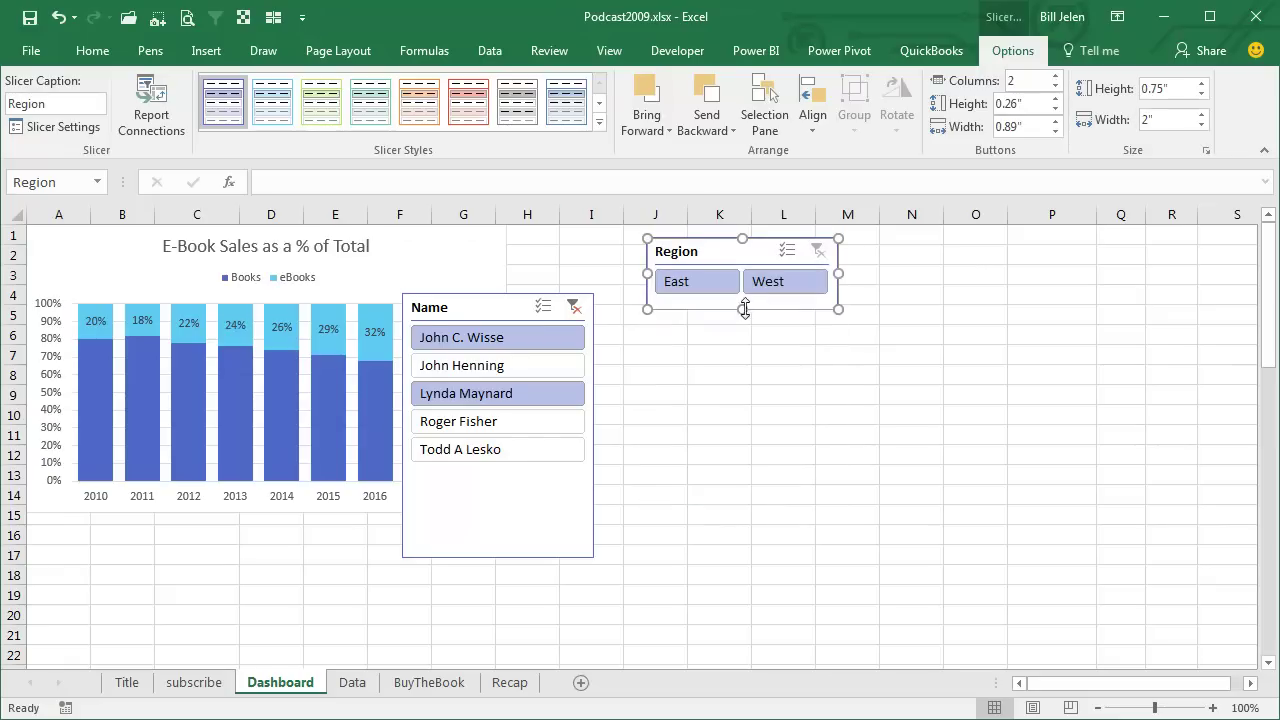
pyautogui.click(466, 118)
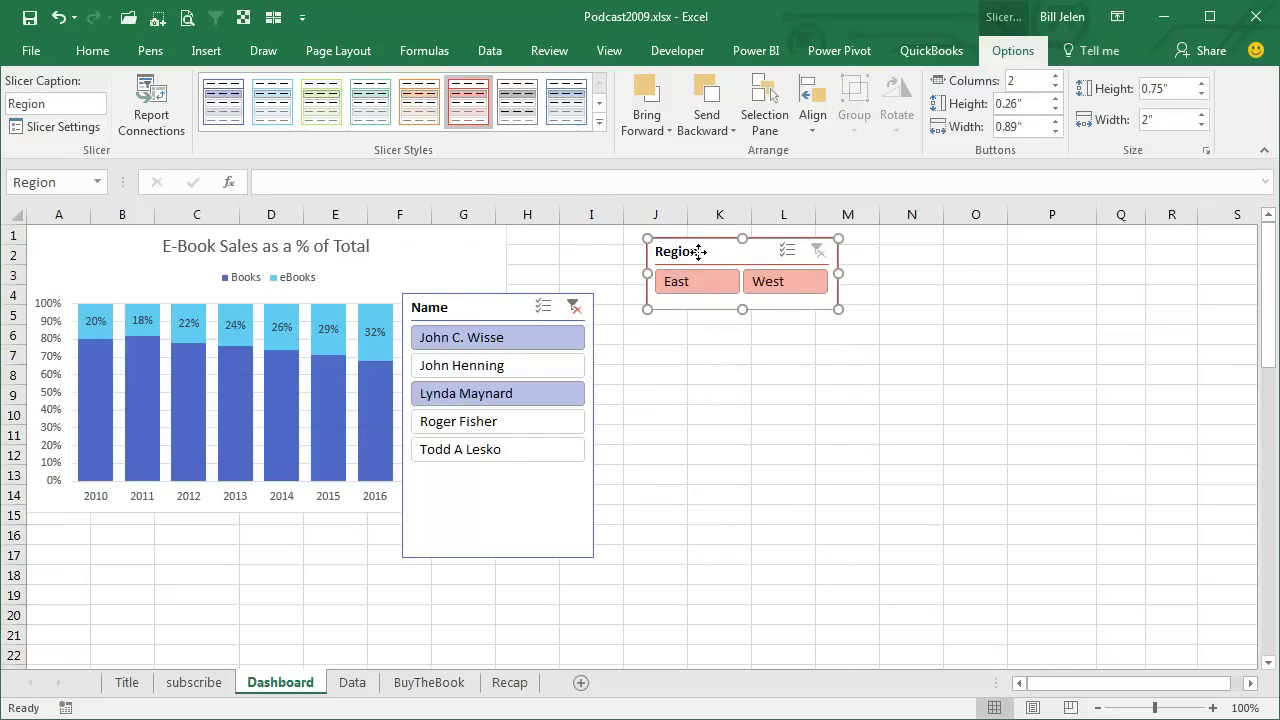
# Stack the Region slicer above a shortened Name slicer, clear of the chart.
pyautogui.moveTo(700, 247); pyautogui.dragTo(568, 244)
pyautogui.moveTo(466, 303); pyautogui.dragTo(577, 322)
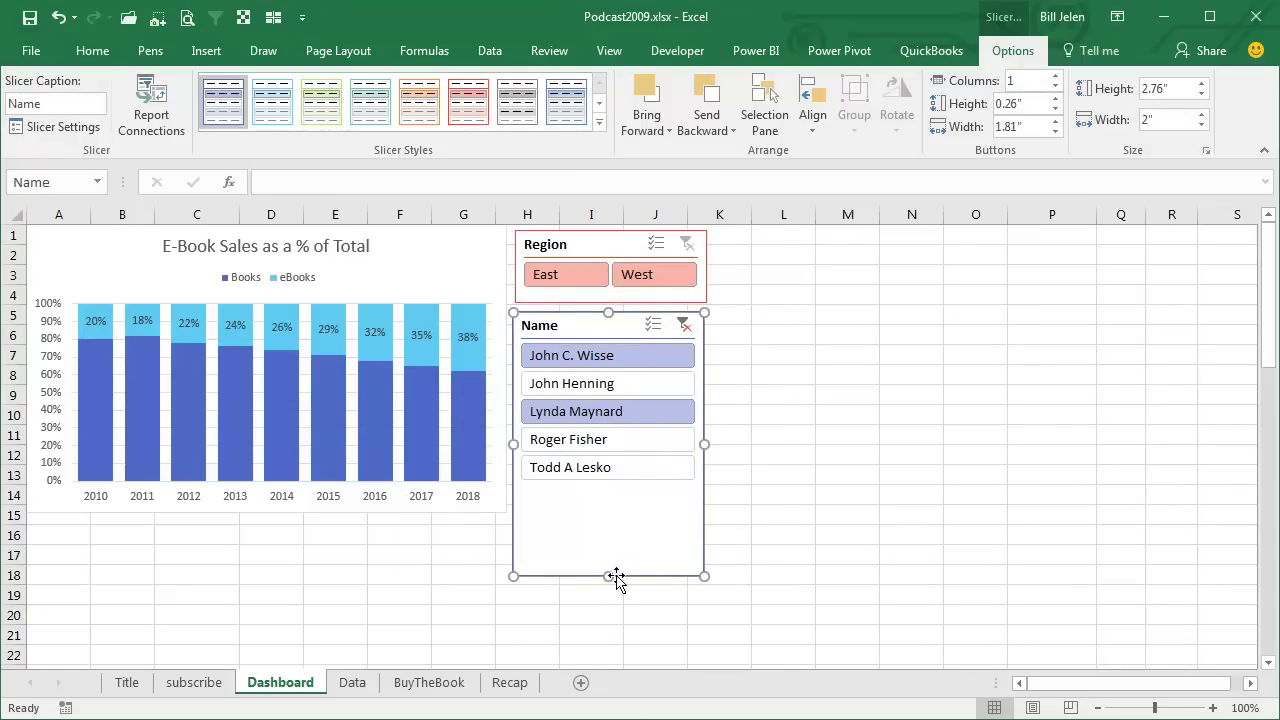
pyautogui.moveTo(610, 573); pyautogui.dragTo(610, 491)
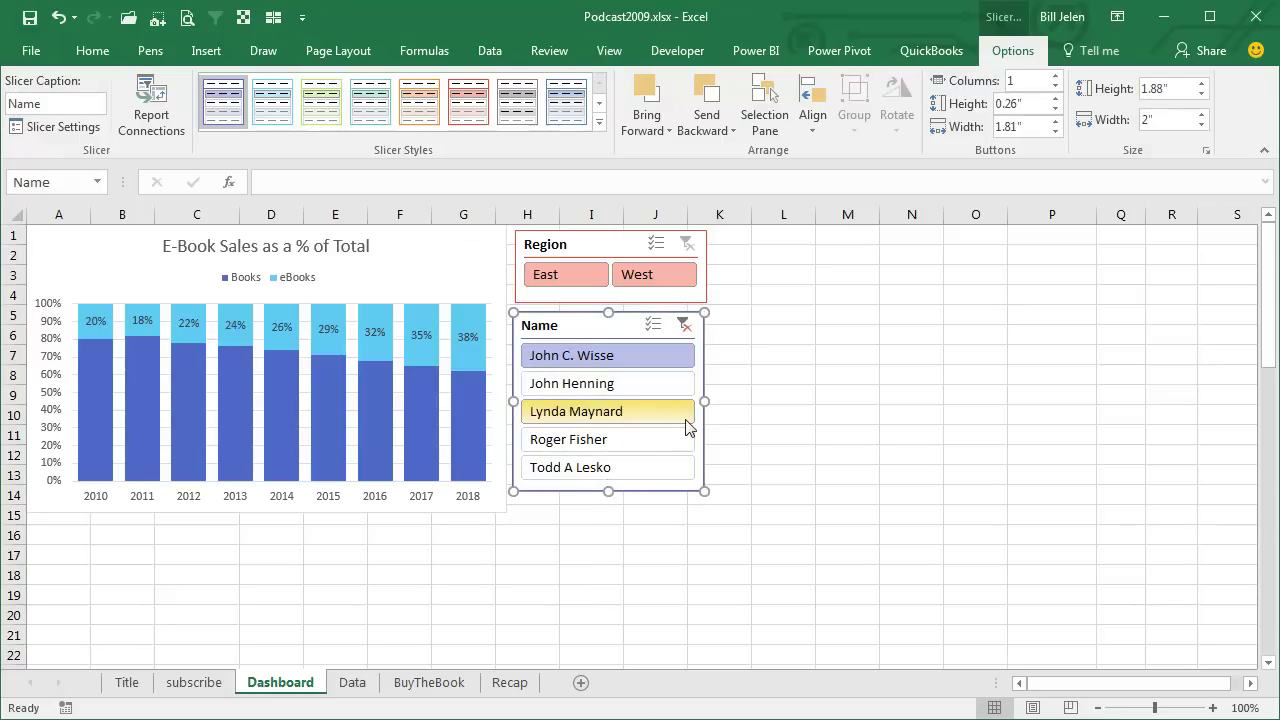
# Filter the chart by East, then West, then by individual salespeople one at a time.
pyautogui.click(684, 325)
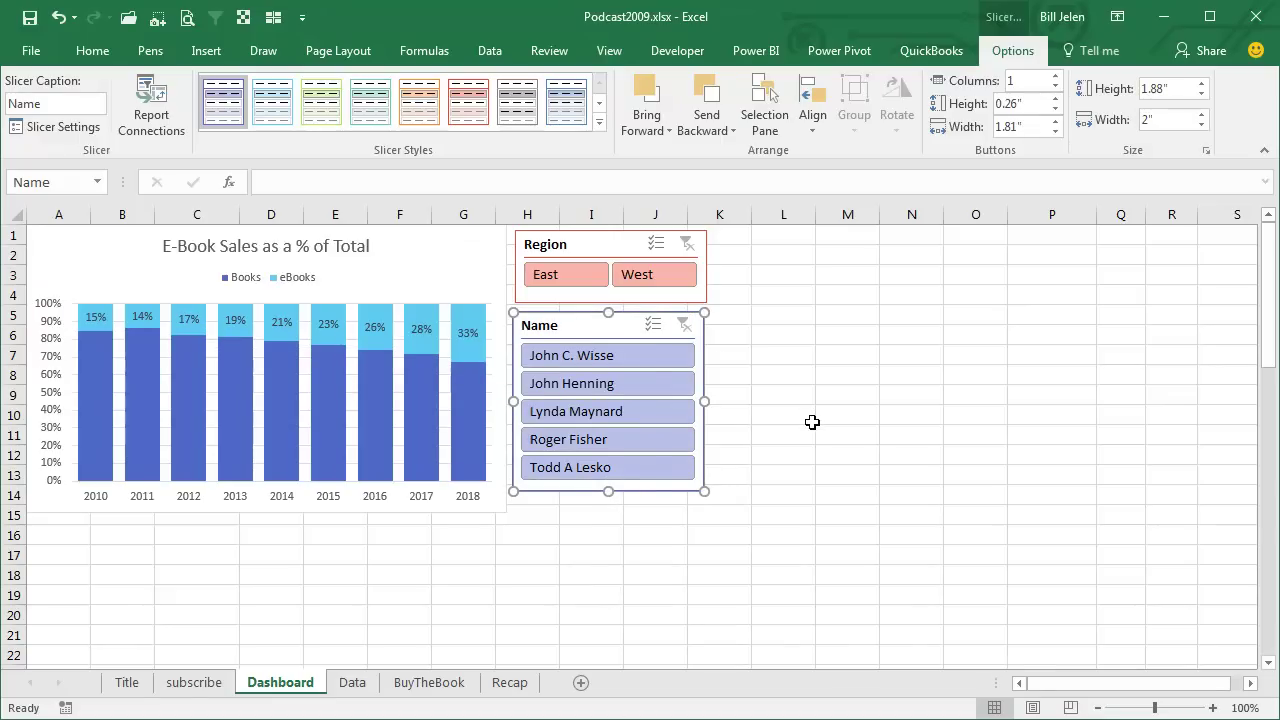
pyautogui.click(551, 278)
pyautogui.click(640, 277)
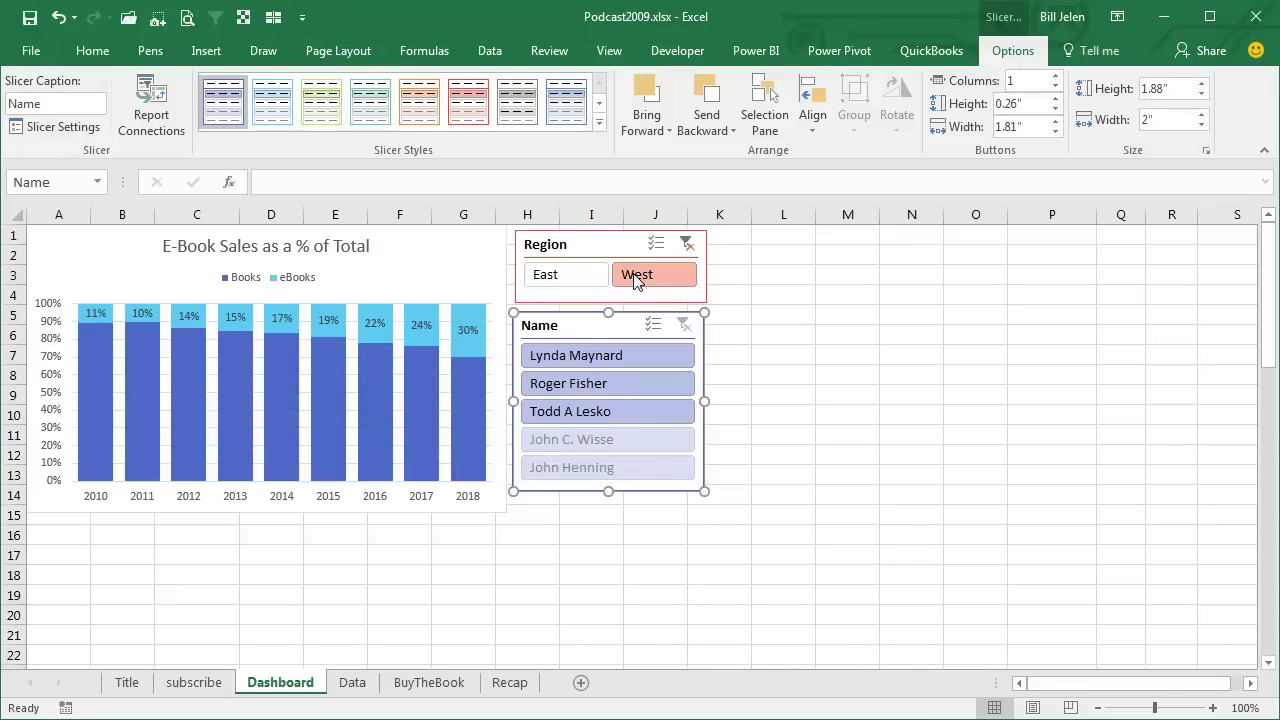
pyautogui.click(688, 246)
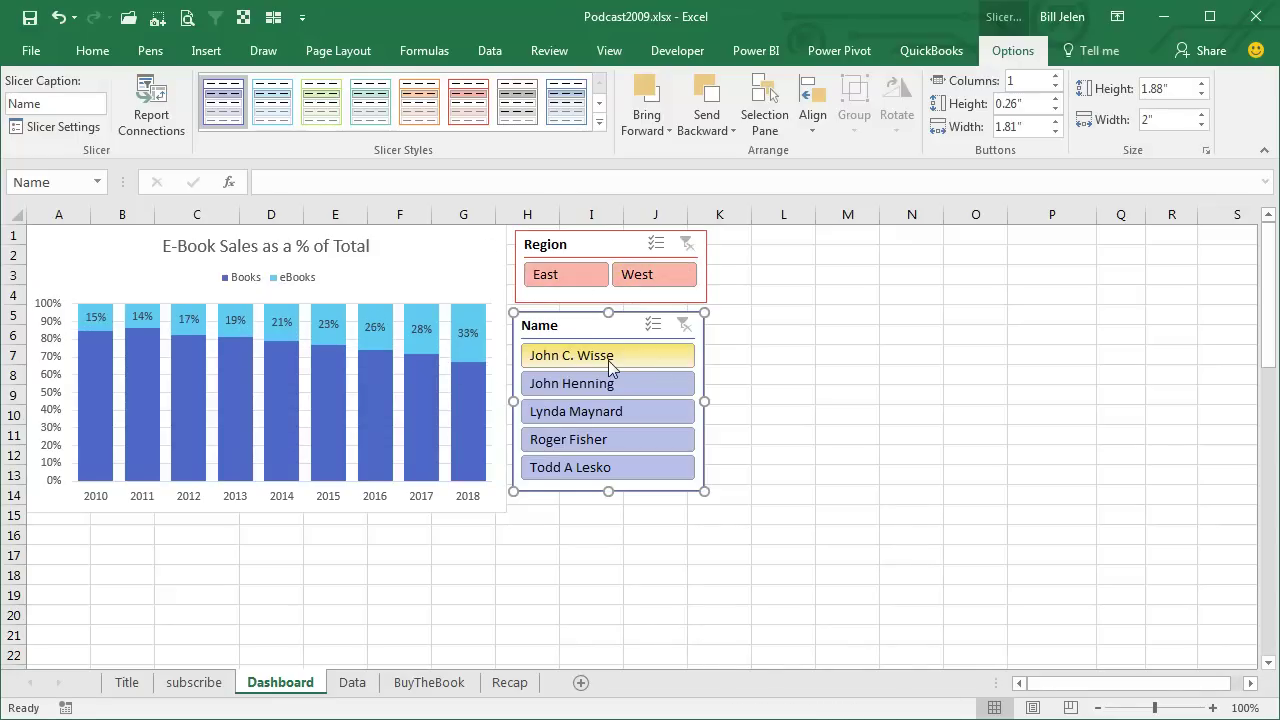
pyautogui.click(608, 357)
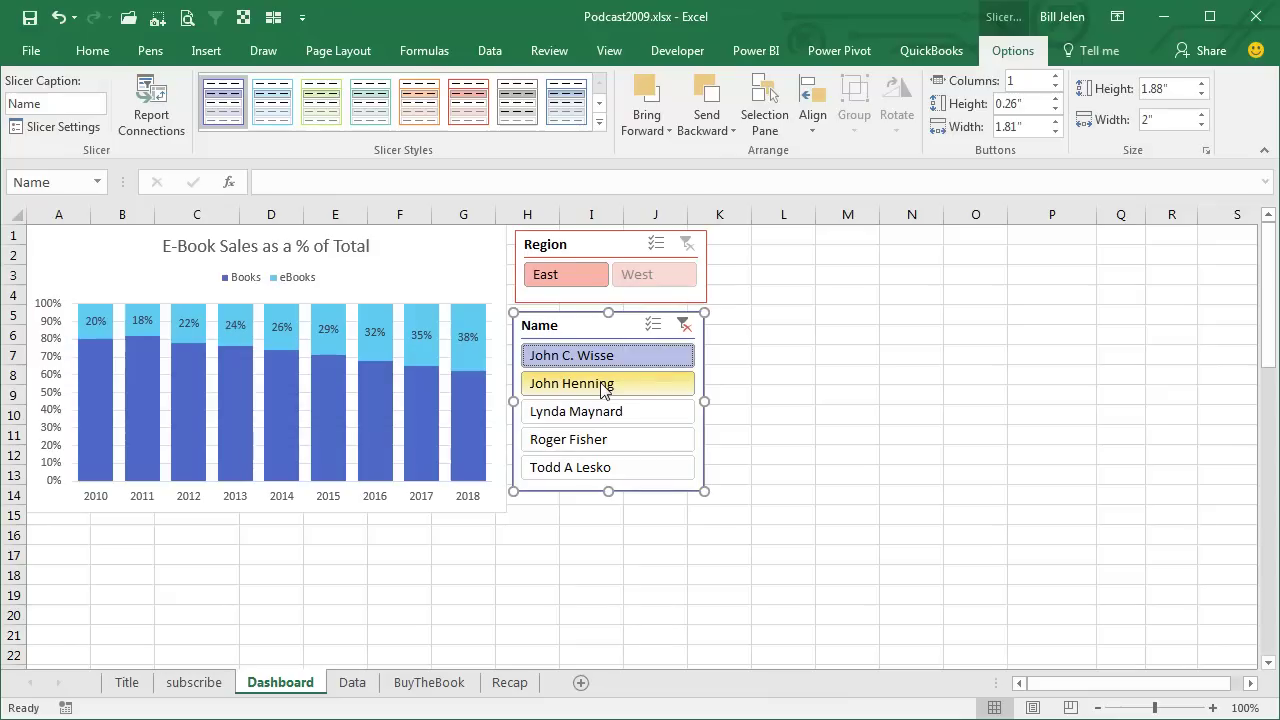
pyautogui.keyDown('ctrl'); pyautogui.click(615, 414); pyautogui.keyUp('ctrl')
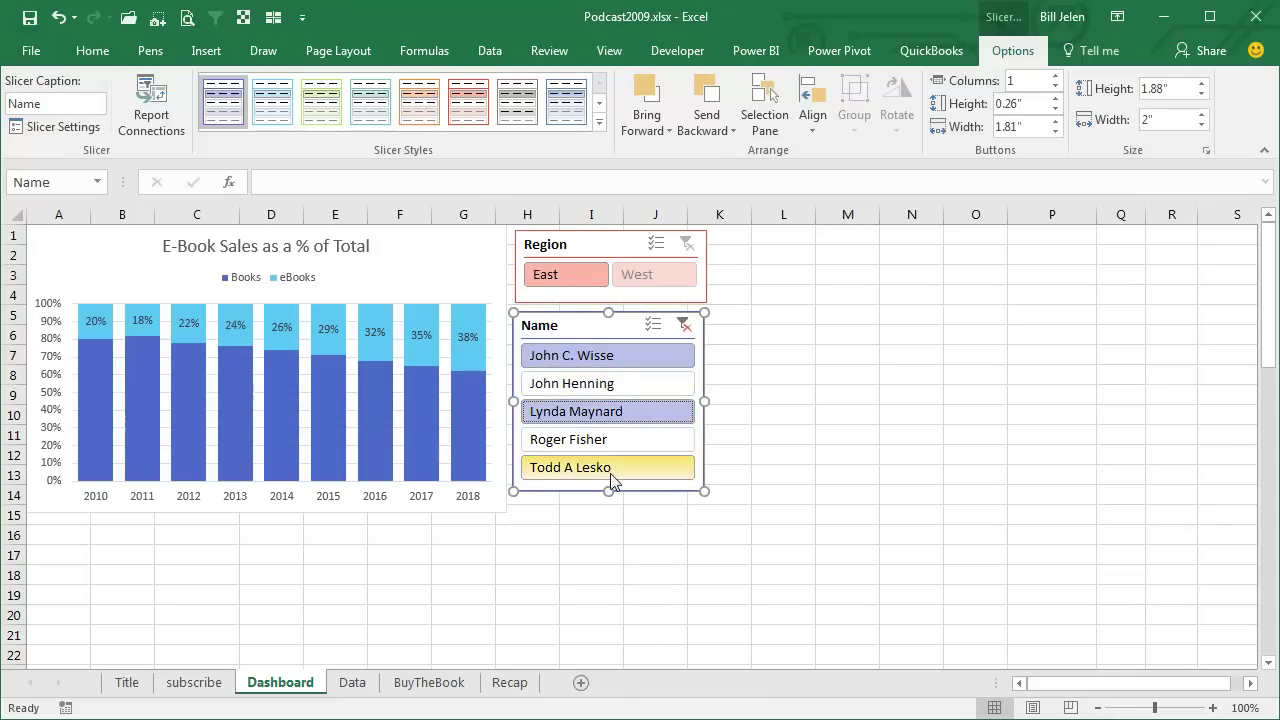
pyautogui.keyDown('ctrl'); pyautogui.click(612, 470); pyautogui.keyUp('ctrl')
pyautogui.click(605, 386)
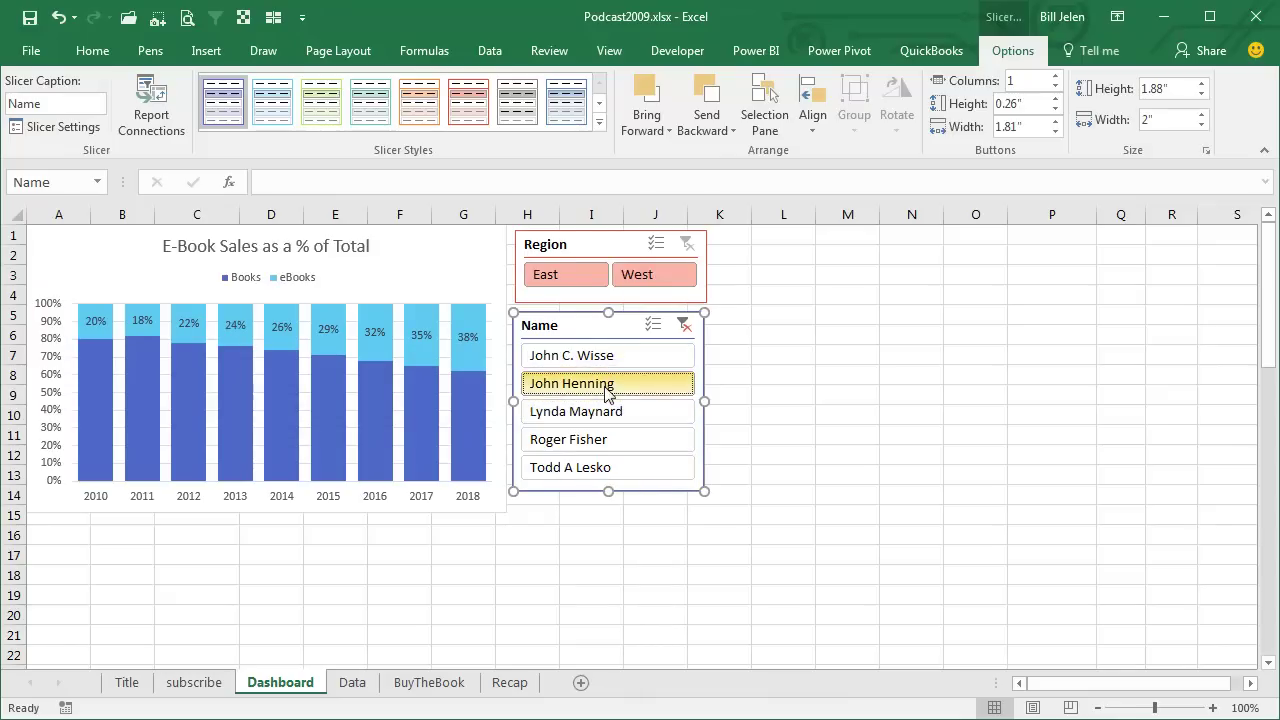
# Multi-select three salespeople in the Name slicer, then clear the Name filter.
pyautogui.click(652, 327)
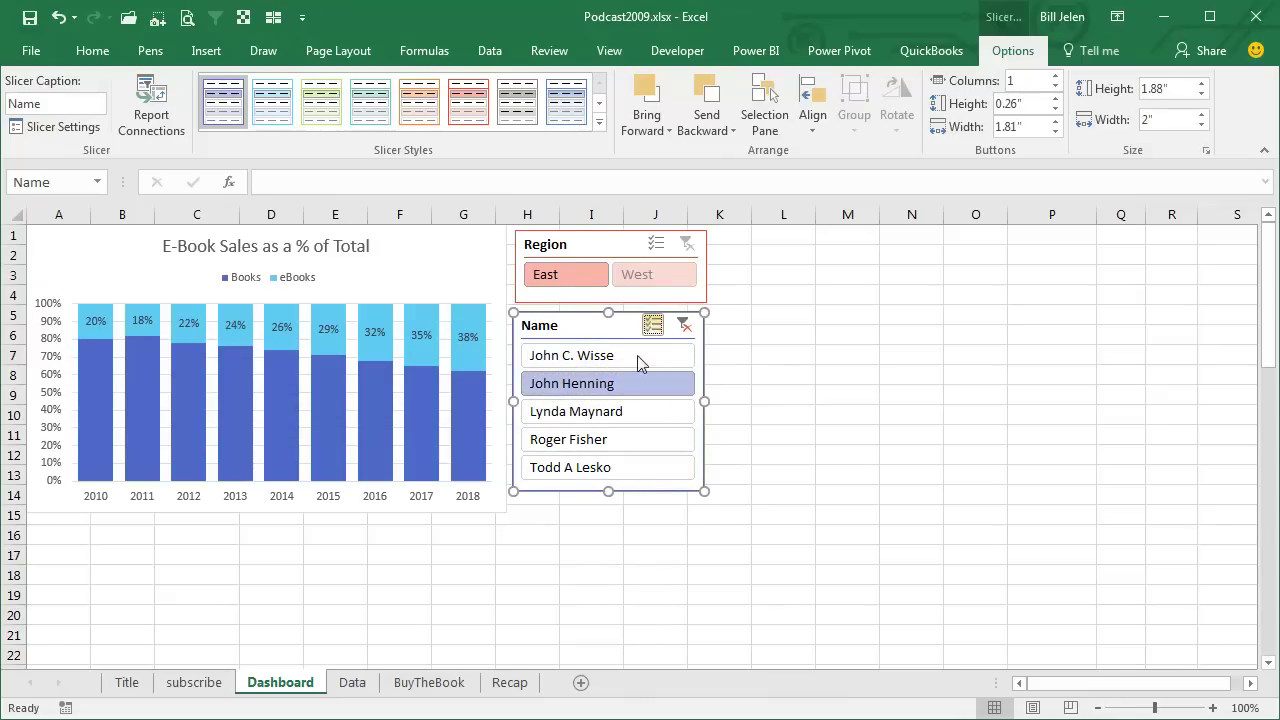
pyautogui.click(608, 441)
pyautogui.click(606, 468)
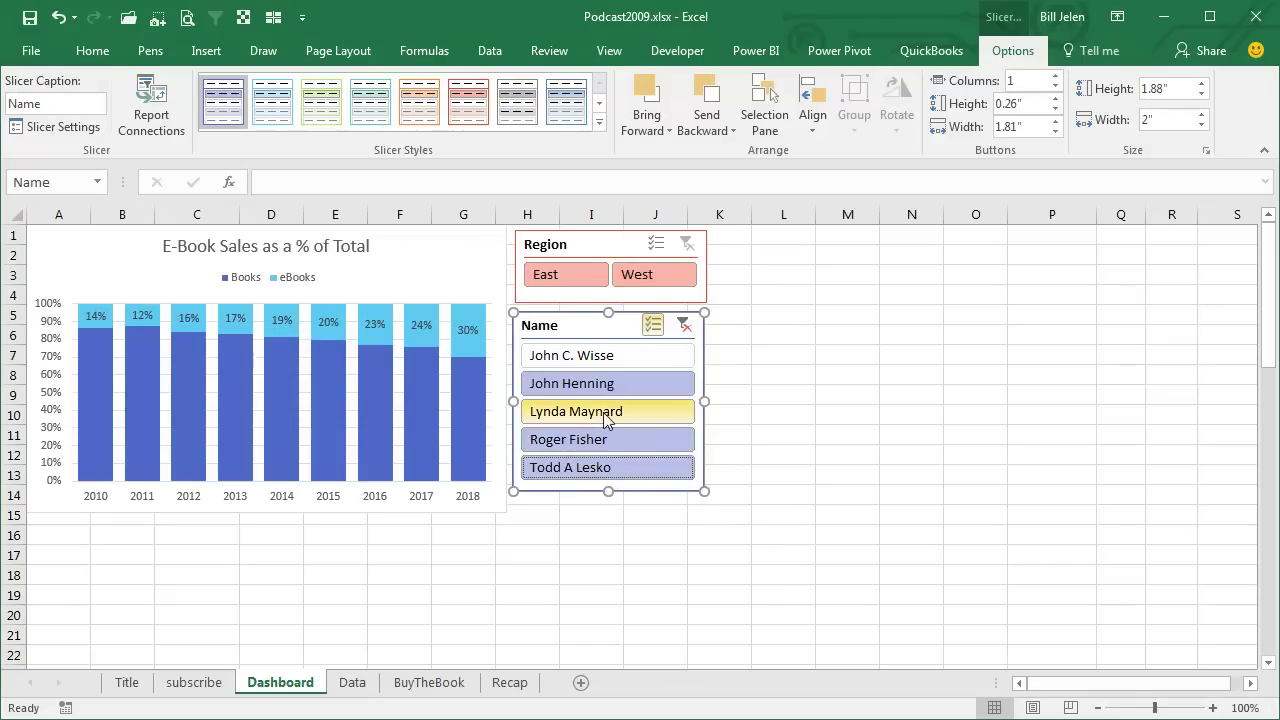
pyautogui.click(606, 418)
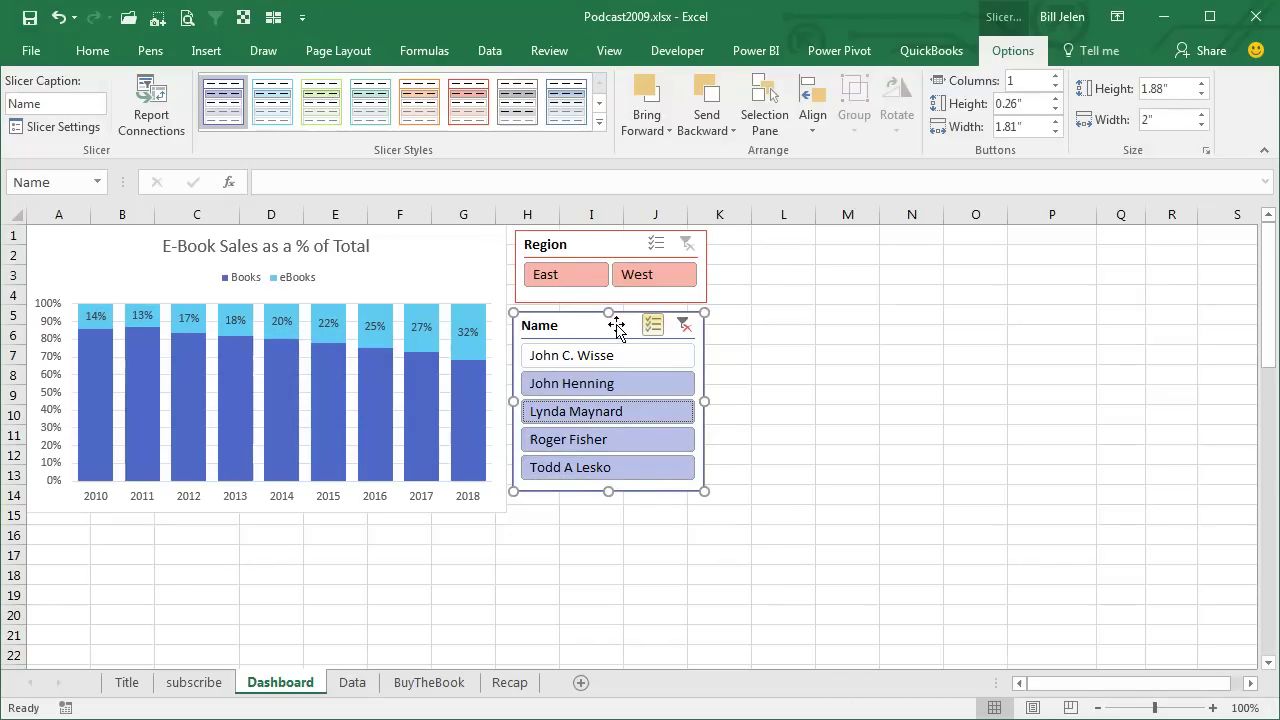
pyautogui.click(683, 326)
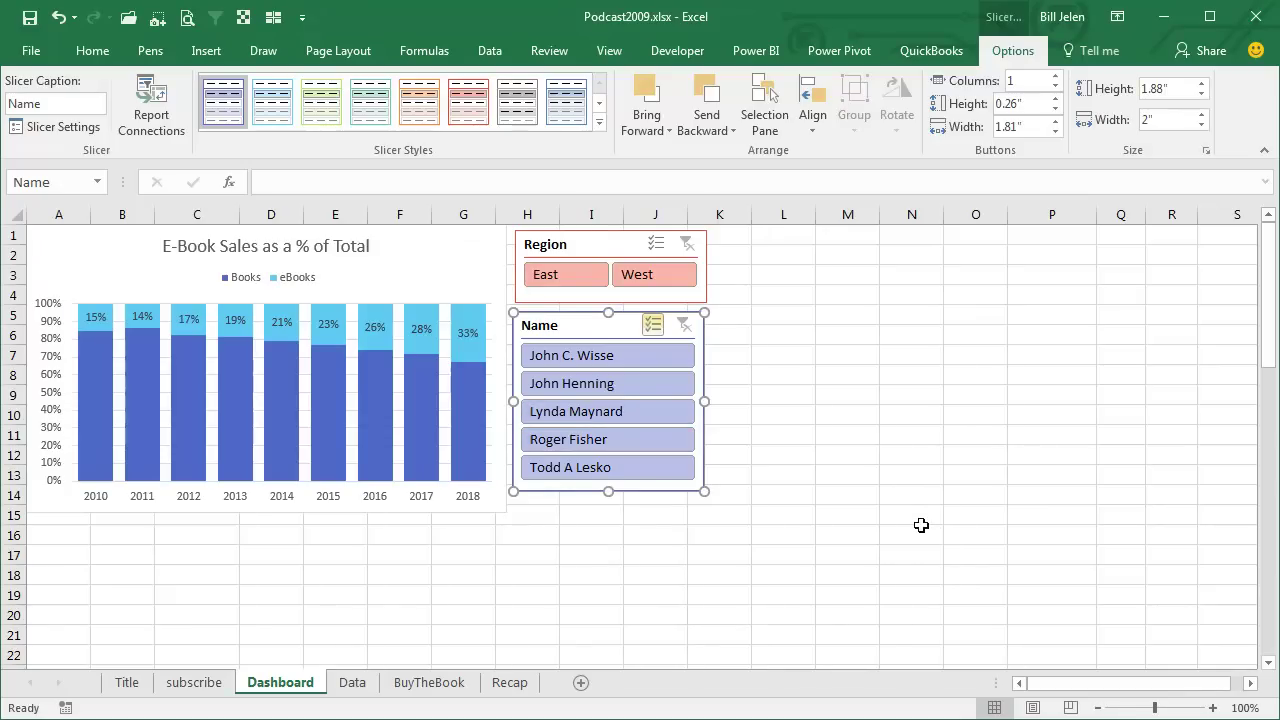
# Switch to the BuyTheBook sheet showing the MrExcel book promotion.
pyautogui.click(444, 684)
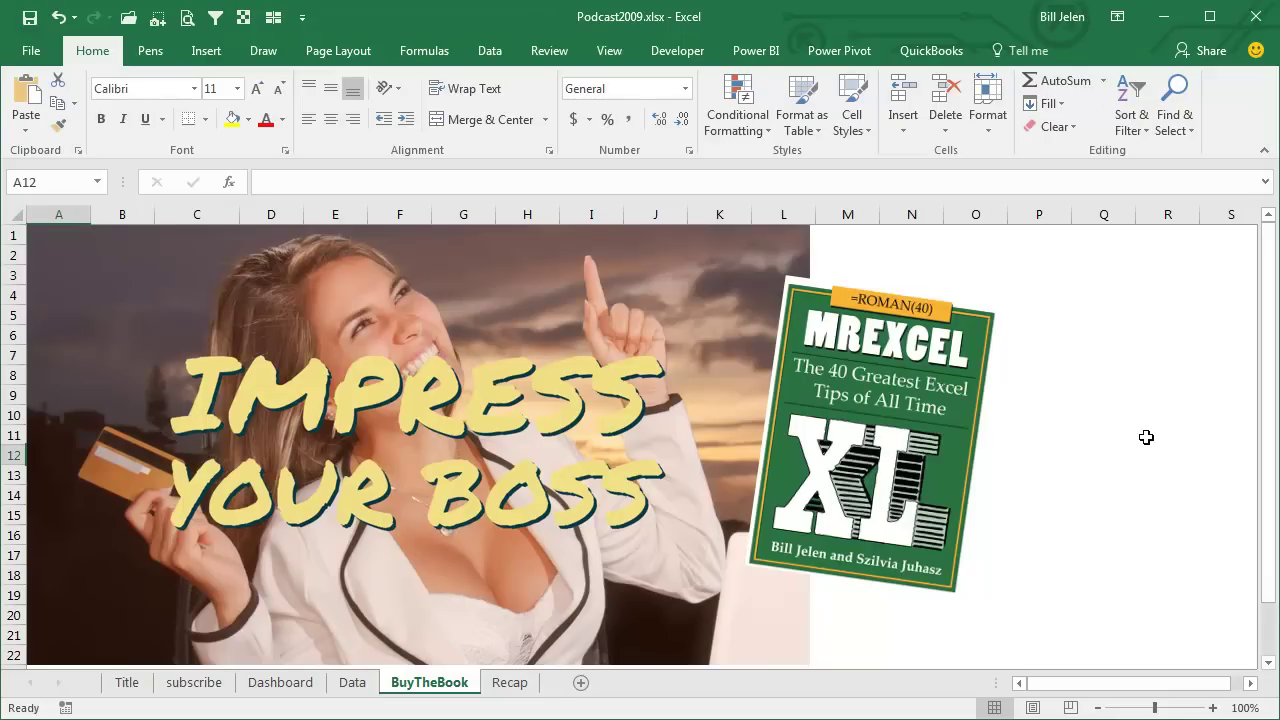
# Switch to the Recap sheet listing the pivot filter and slicer summary points.
pyautogui.click(515, 684)
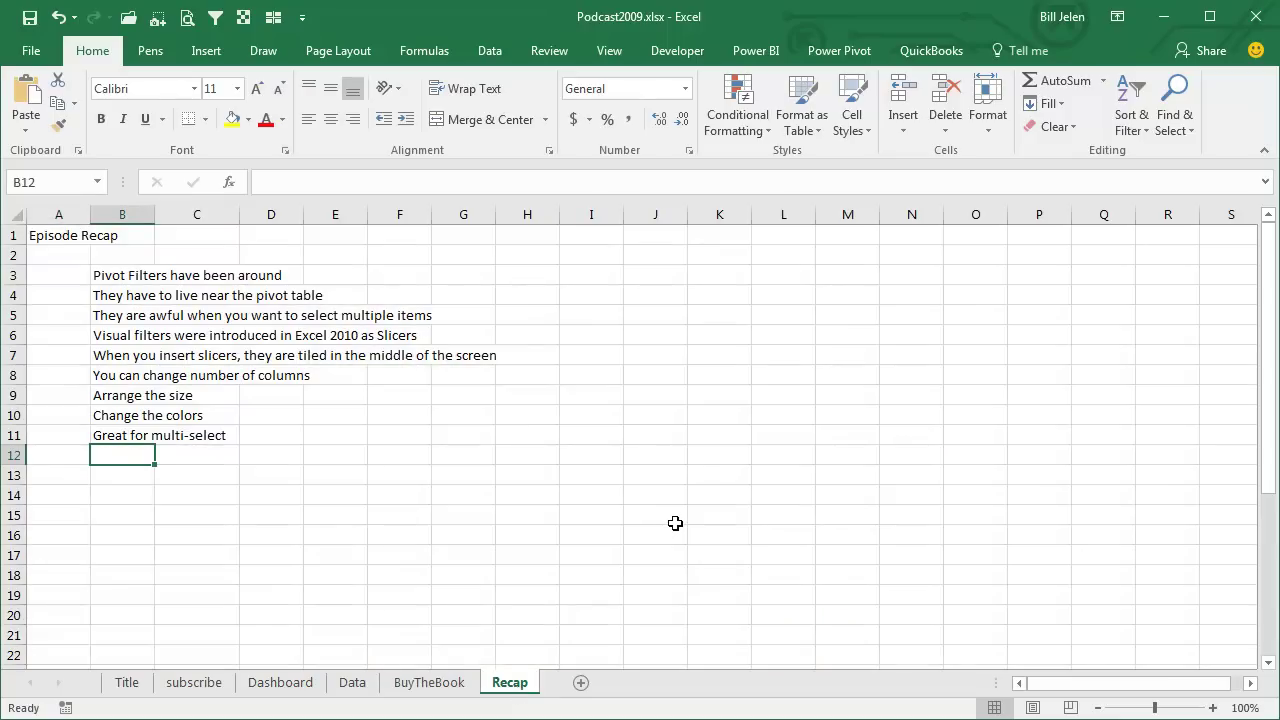